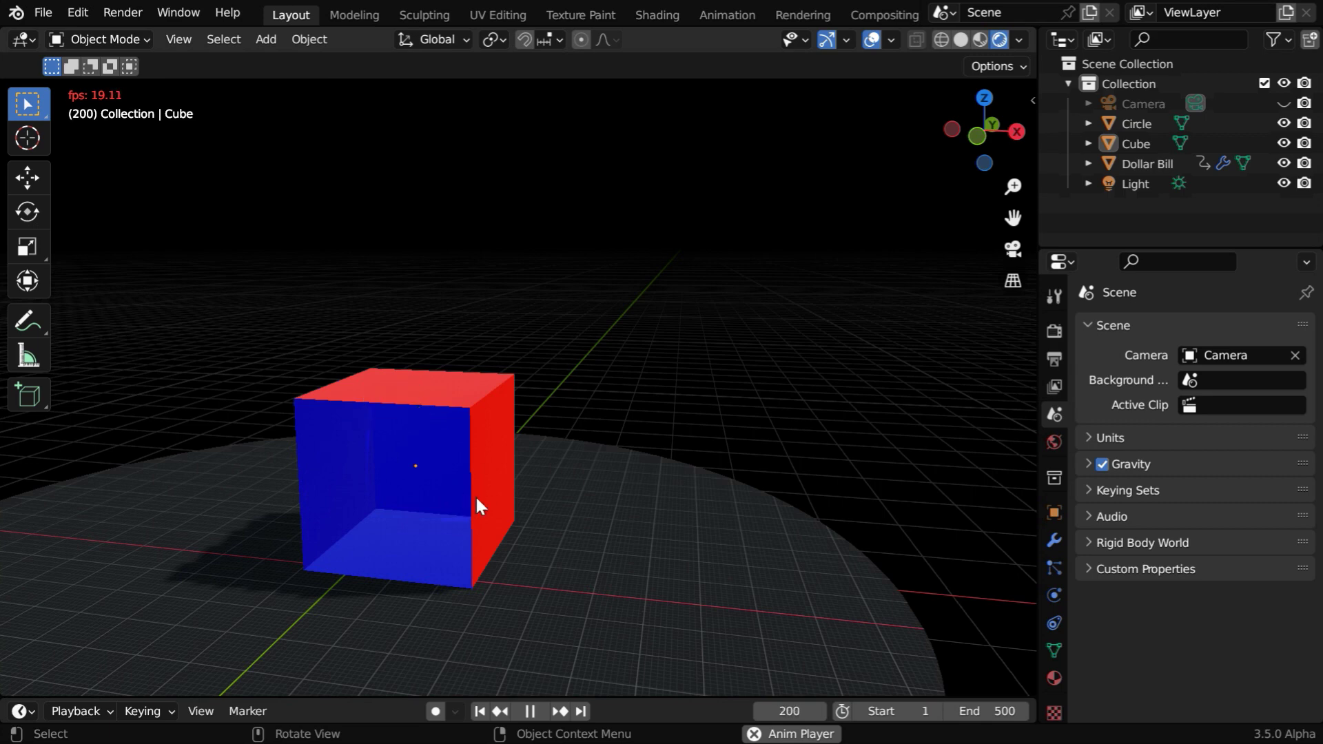
Orbit the view around the finished example cube to inspect it
{"action": "middle_click_drag", "start_coordinate": [514, 626], "coordinate": [641, 634]}
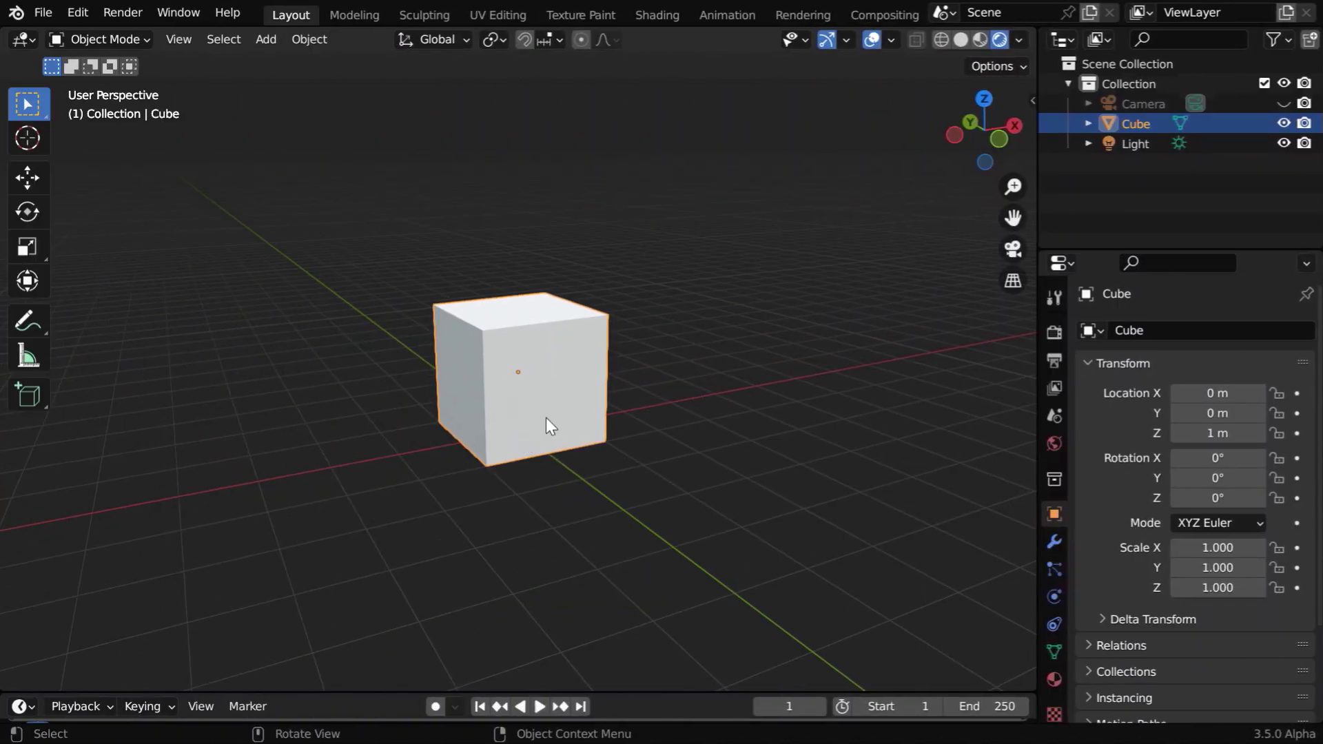
In Edit Mode, delete the selected side faces of the default cube, leaving an open box
{"action": "key", "text": "Tab"}
{"action": "left_click", "coordinate": [206, 42]}
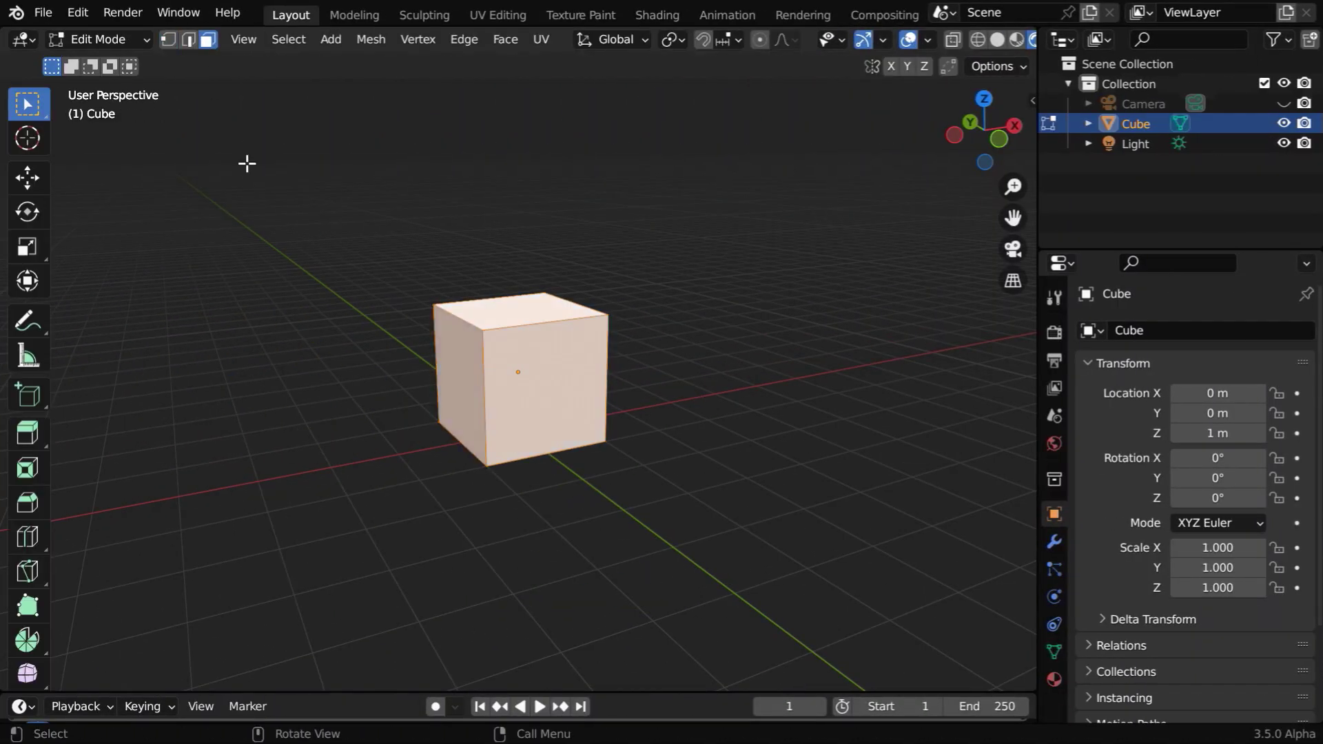
{"action": "key", "text": "a"}
{"action": "key", "text": "x"}
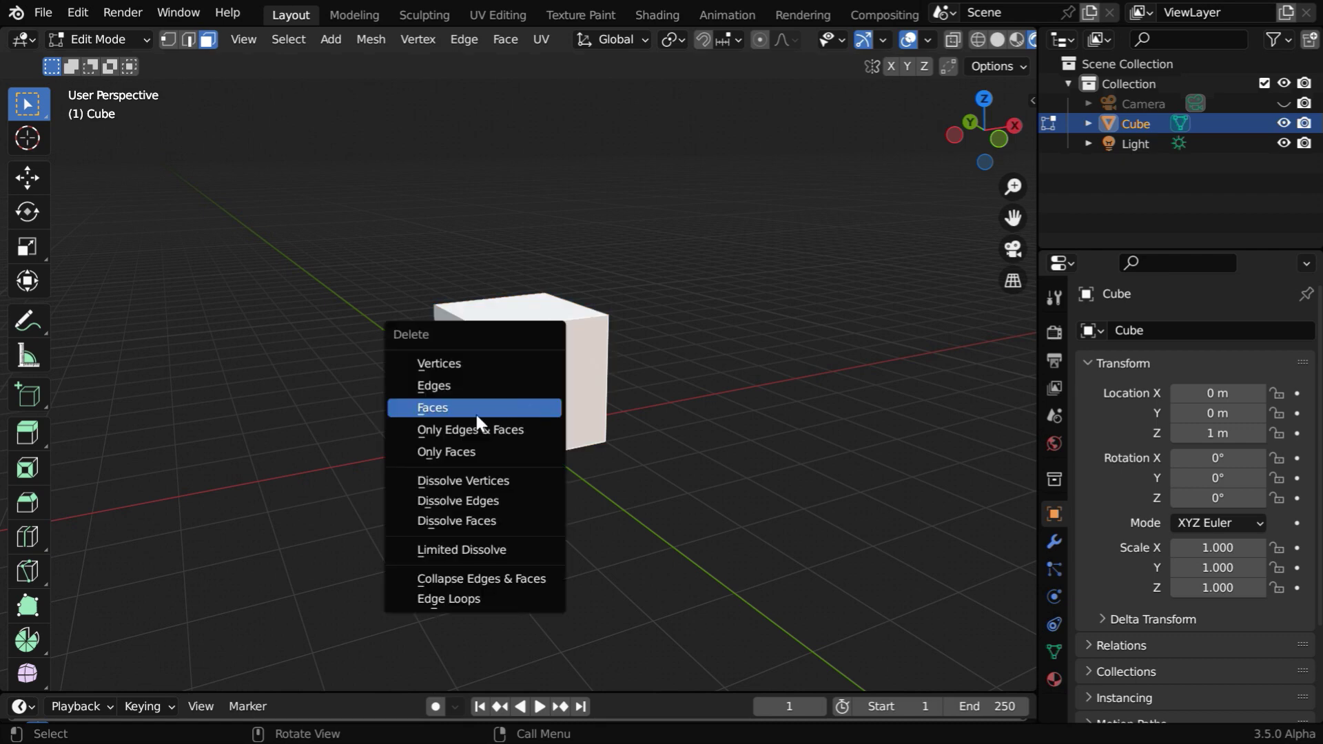
{"action": "left_click", "coordinate": [477, 411]}
{"action": "scroll", "coordinate": [531, 412], "scroll_direction": "up", "scroll_amount": 3}
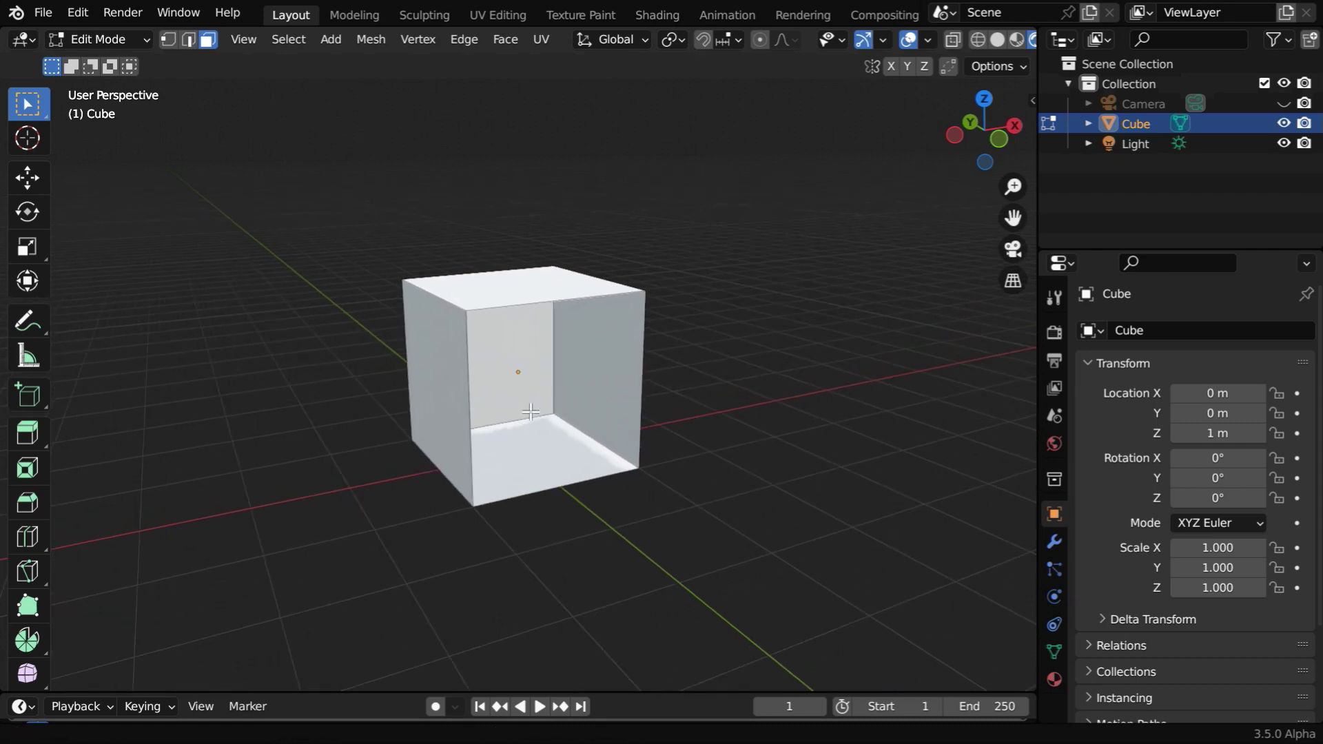
{"action": "key", "text": "Tab"}
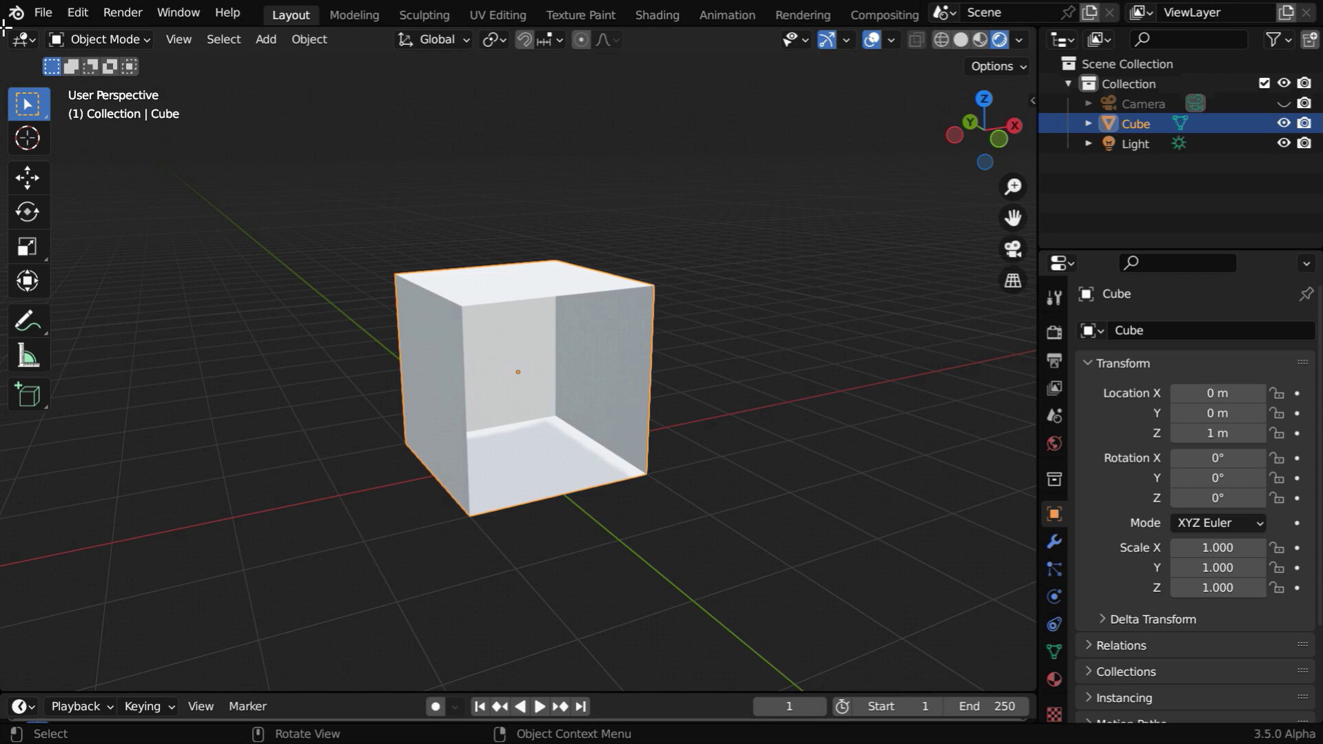
Split the viewport and turn the left area into a Shader Editor showing the cube's material
{"action": "left_click_drag", "start_coordinate": [6, 28], "coordinate": [610, 106]}
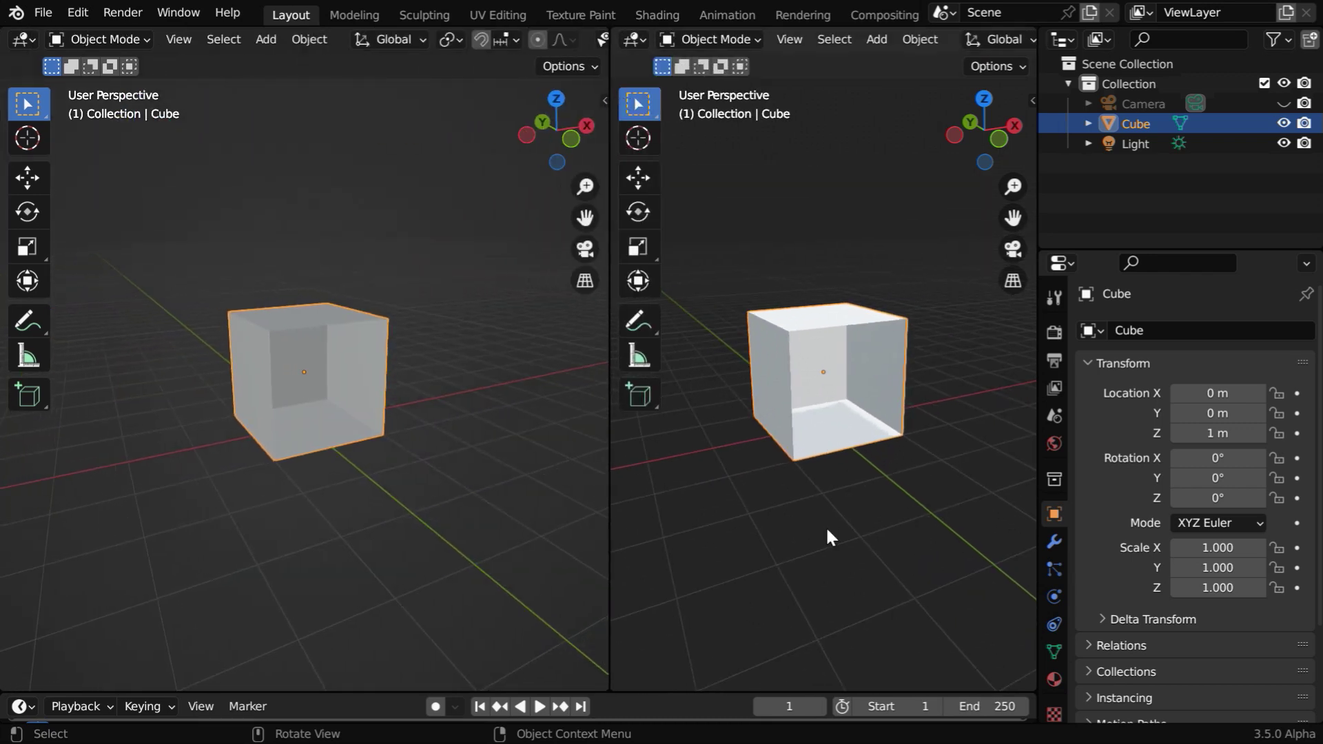
{"action": "middle_click_drag", "start_coordinate": [826, 526], "coordinate": [832, 451], "text": "ctrl"}
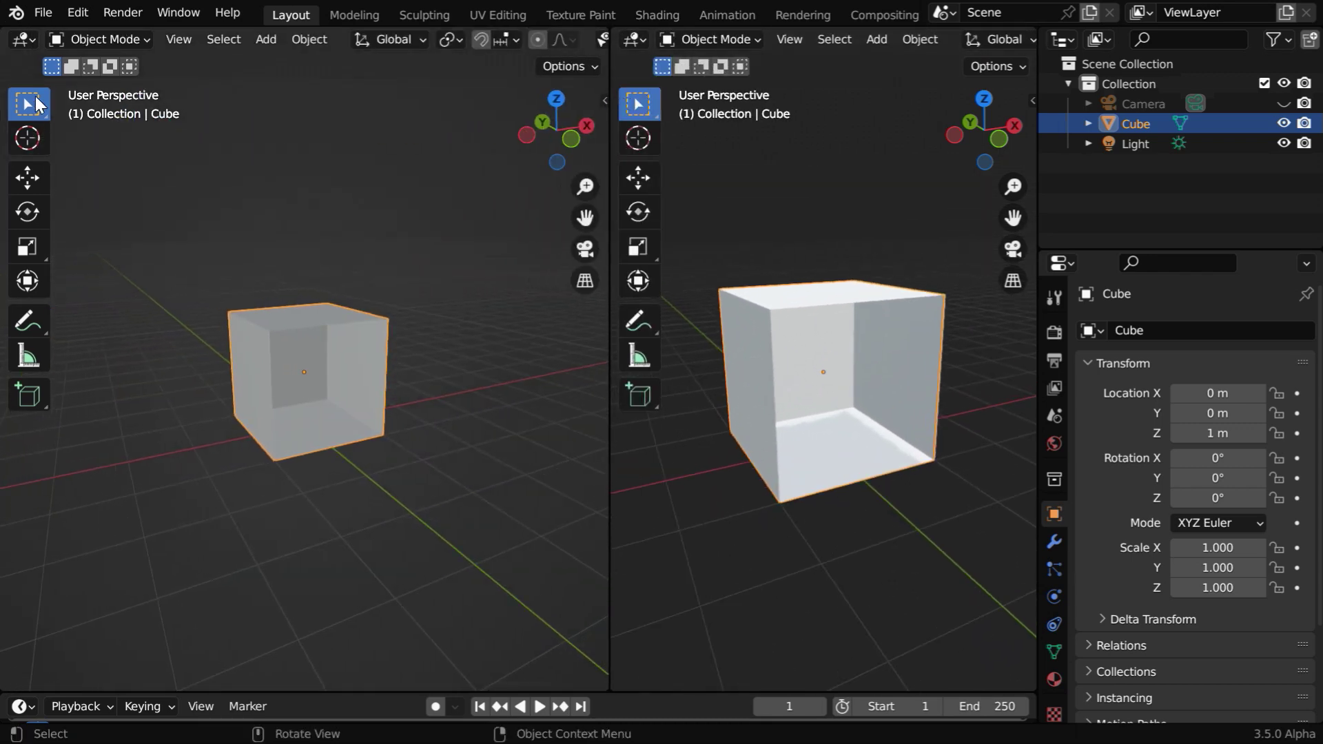
{"action": "left_click", "coordinate": [24, 39]}
{"action": "left_click", "coordinate": [66, 235]}
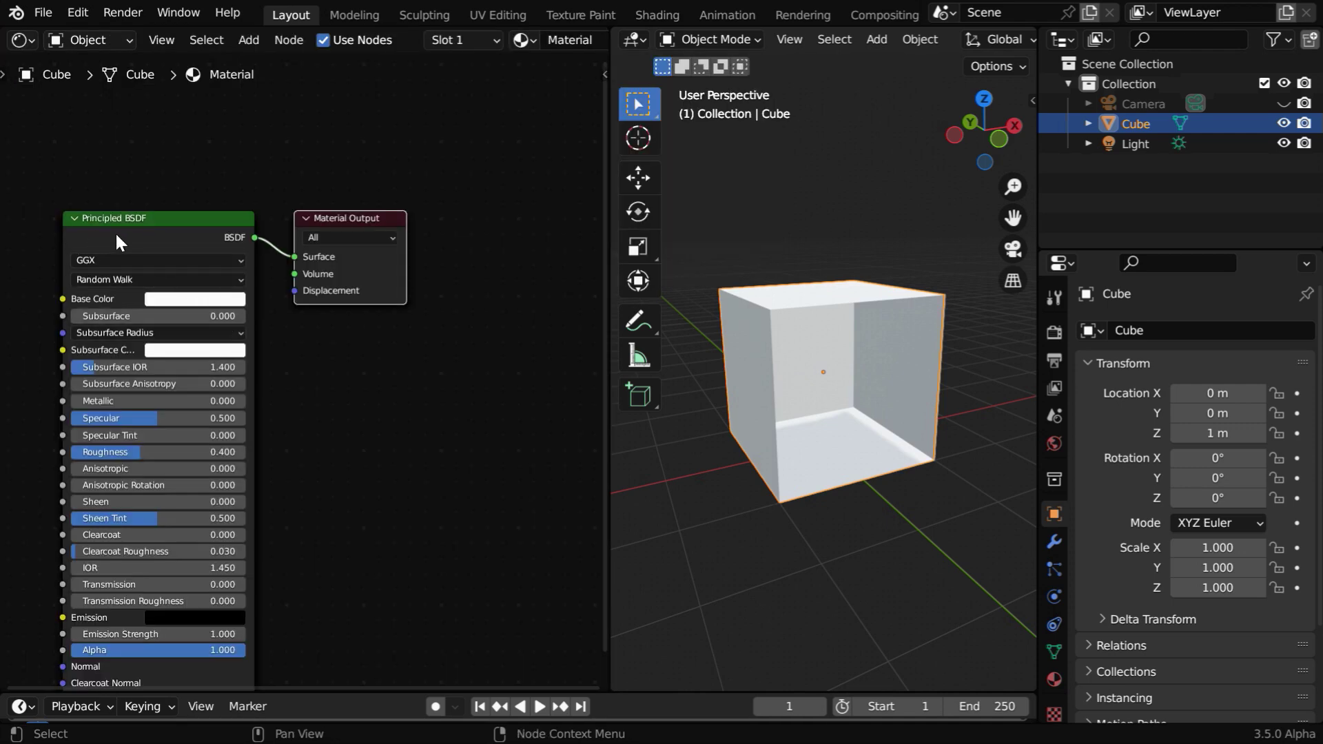
{"action": "left_click_drag", "start_coordinate": [336, 227], "coordinate": [522, 260]}
Make the Principled BSDF base colour red, then duplicate the node below it
{"action": "left_click", "coordinate": [221, 304]}
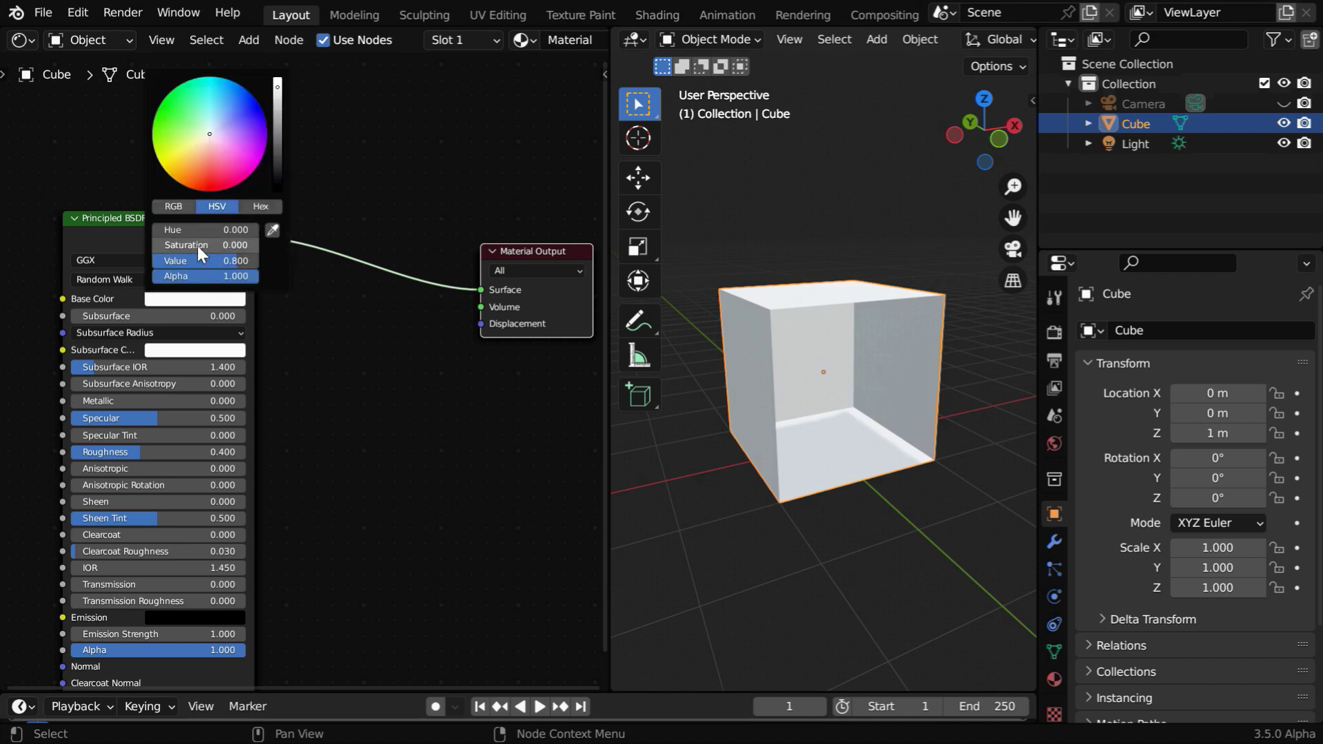
{"action": "left_click_drag", "start_coordinate": [171, 241], "coordinate": [235, 243]}
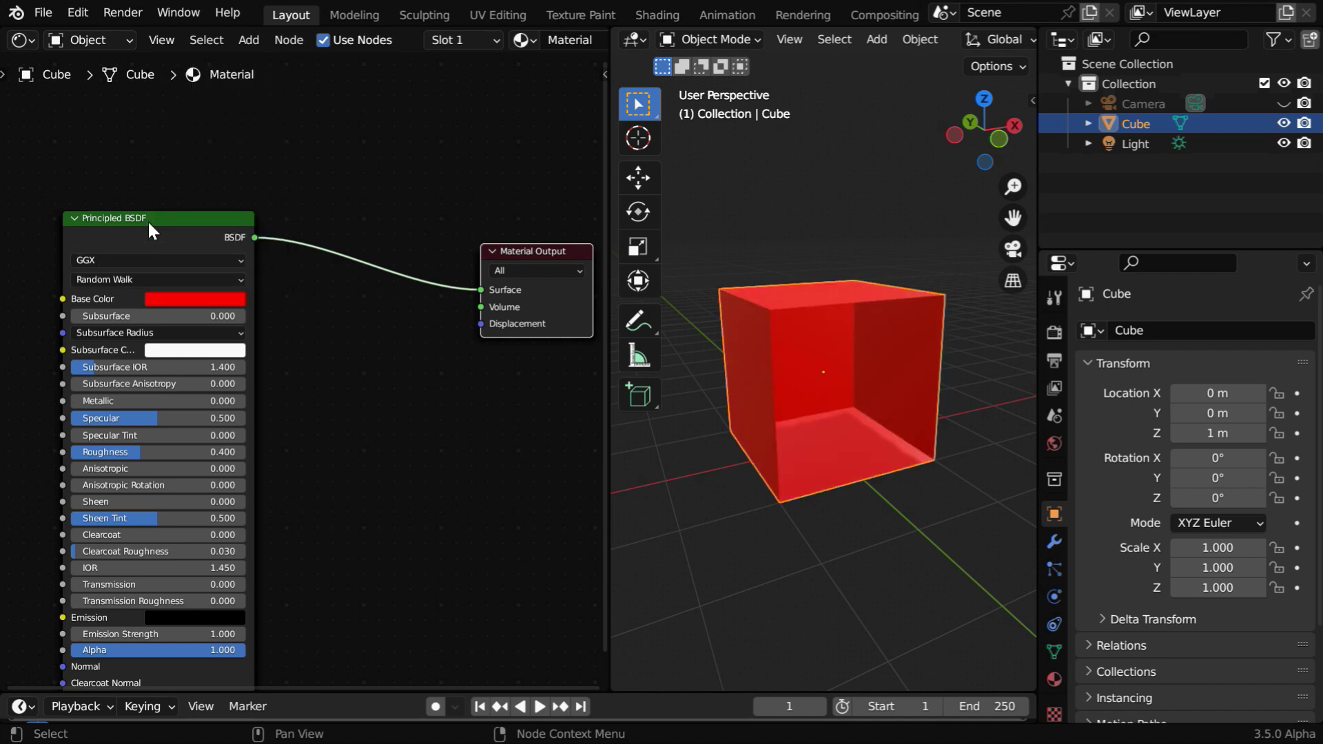
{"action": "left_click", "coordinate": [163, 213]}
{"action": "key", "text": "shift+d"}
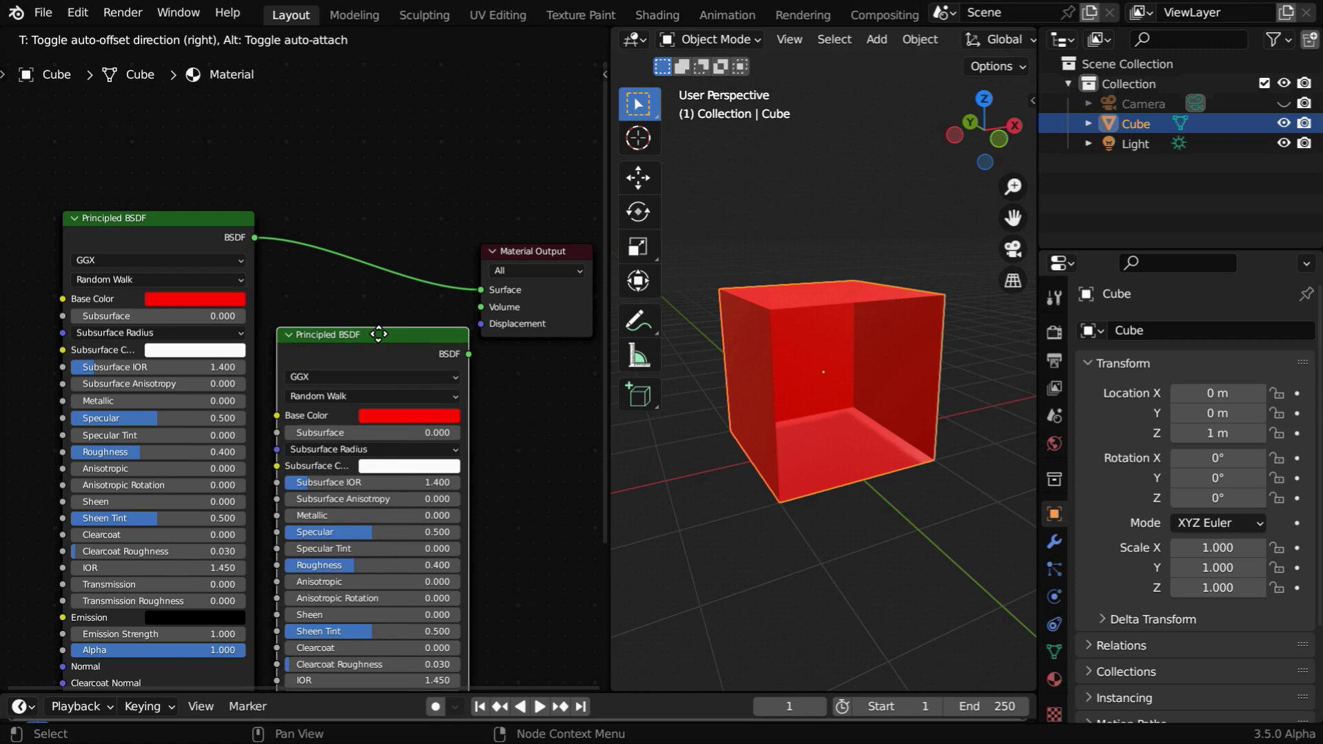
{"action": "left_click", "coordinate": [375, 340]}
Set the duplicate BSDF's base colour to blue and move Material Output further right
{"action": "left_click", "coordinate": [399, 419]}
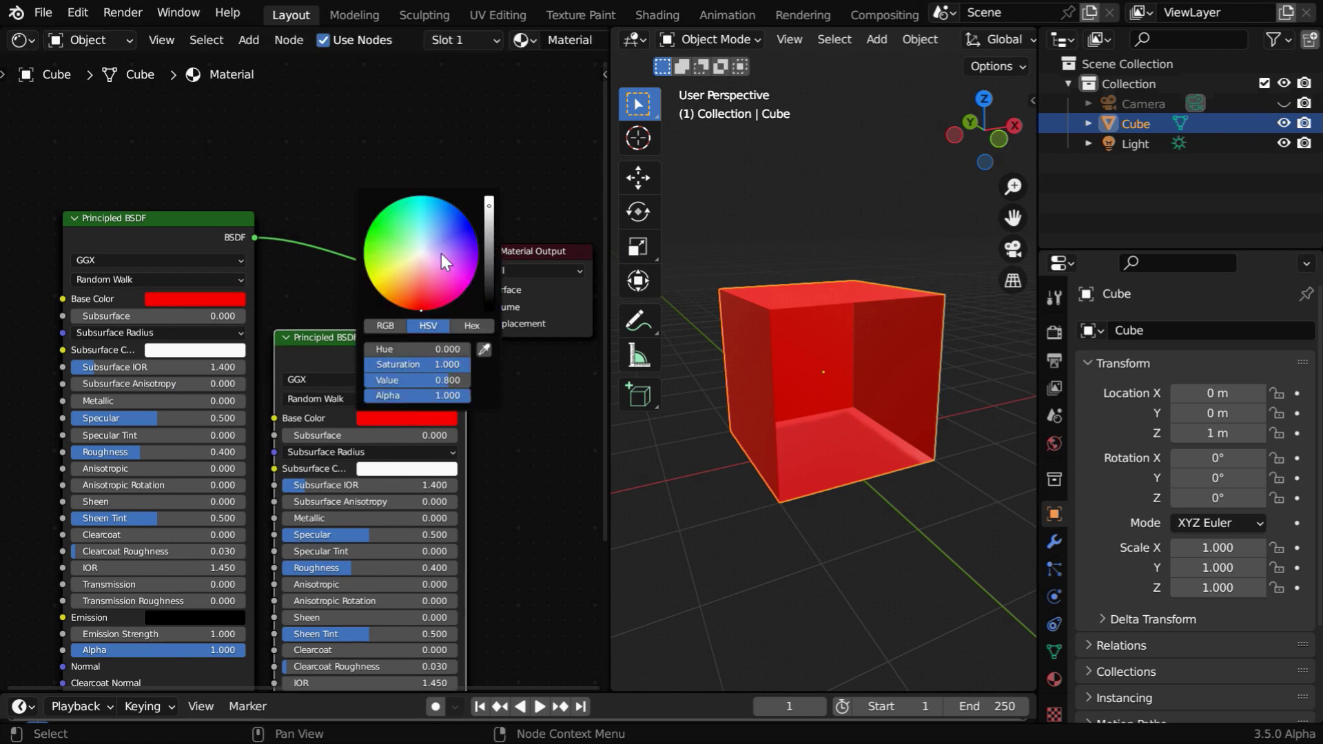
{"action": "left_click", "coordinate": [466, 218]}
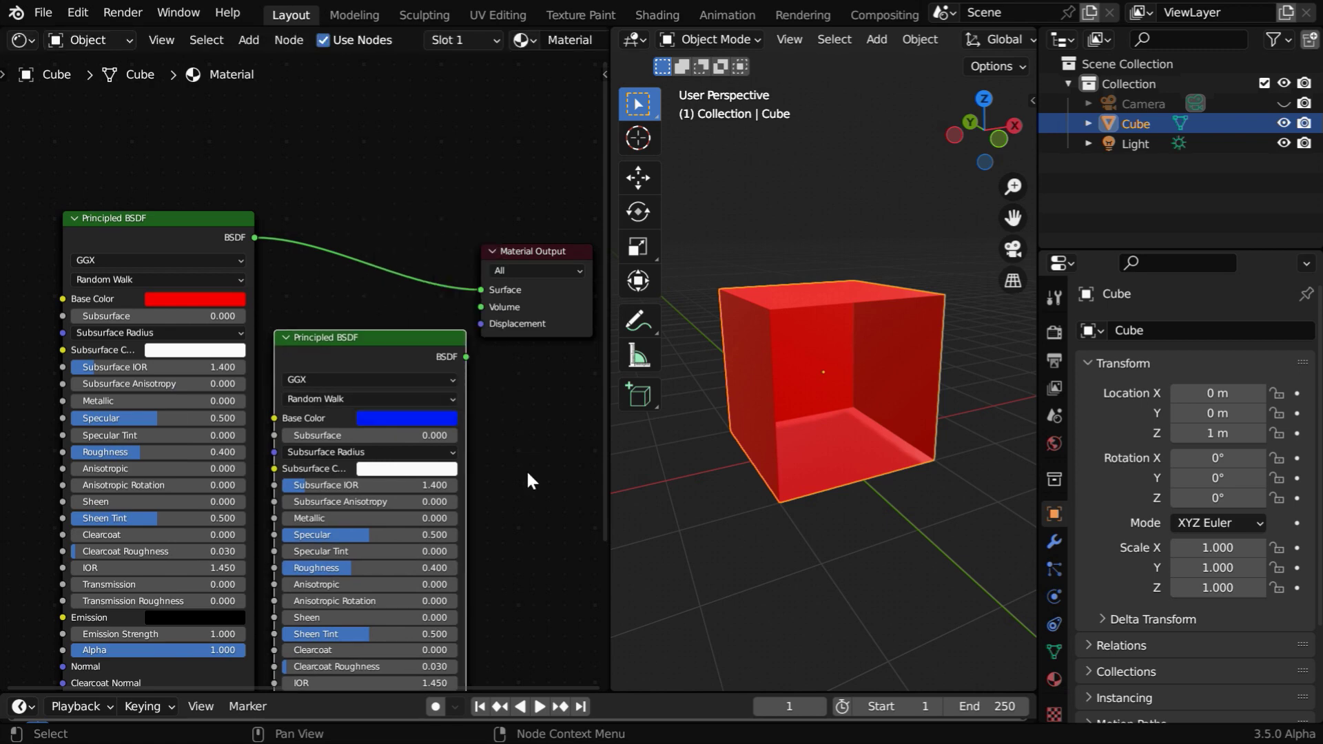
{"action": "middle_click_drag", "start_coordinate": [523, 448], "coordinate": [299, 452]}
{"action": "left_click", "coordinate": [361, 257]}
{"action": "left_click_drag", "start_coordinate": [362, 258], "coordinate": [574, 256]}
Insert a Mix Shader on the Surface link and feed the blue BSDF into its second Shader input
{"action": "left_click", "coordinate": [248, 40]}
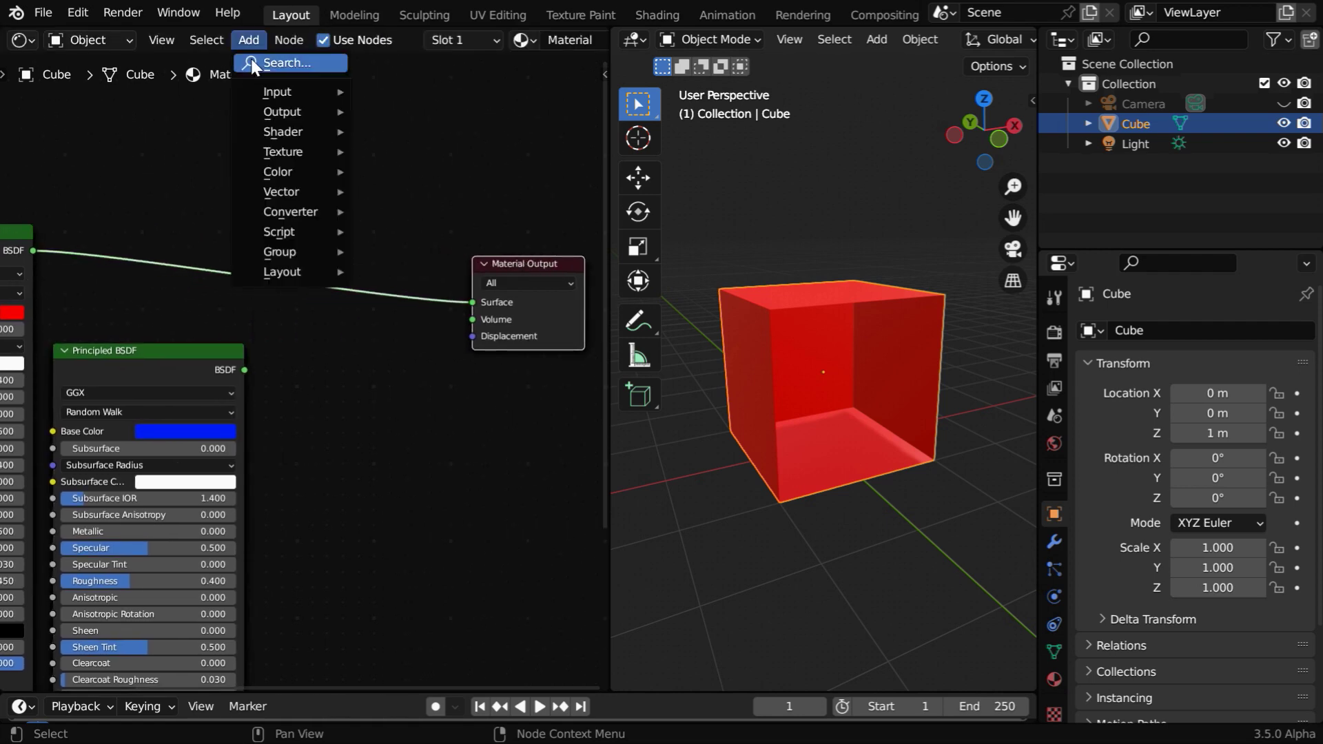
{"action": "mouse_move", "coordinate": [290, 132]}
{"action": "left_click", "coordinate": [408, 245]}
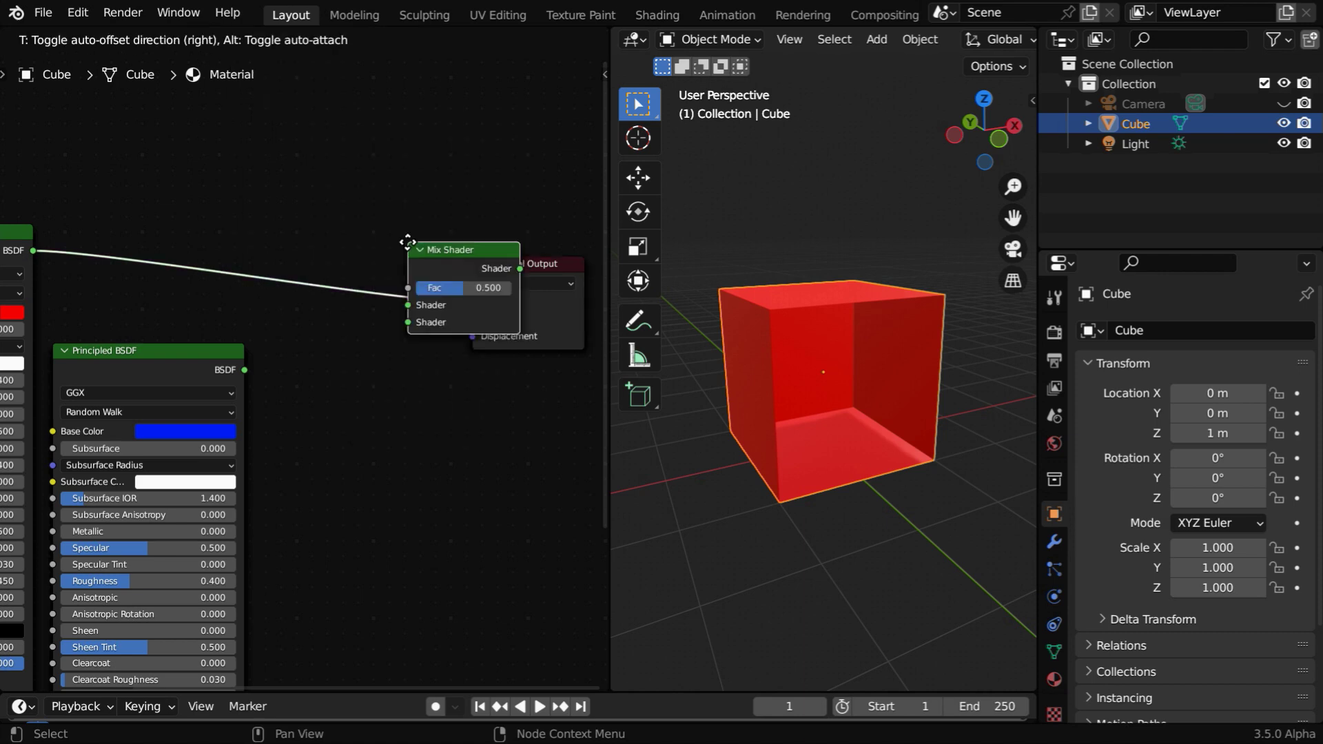
{"action": "left_click", "coordinate": [351, 259]}
{"action": "left_click_drag", "start_coordinate": [350, 259], "coordinate": [295, 259]}
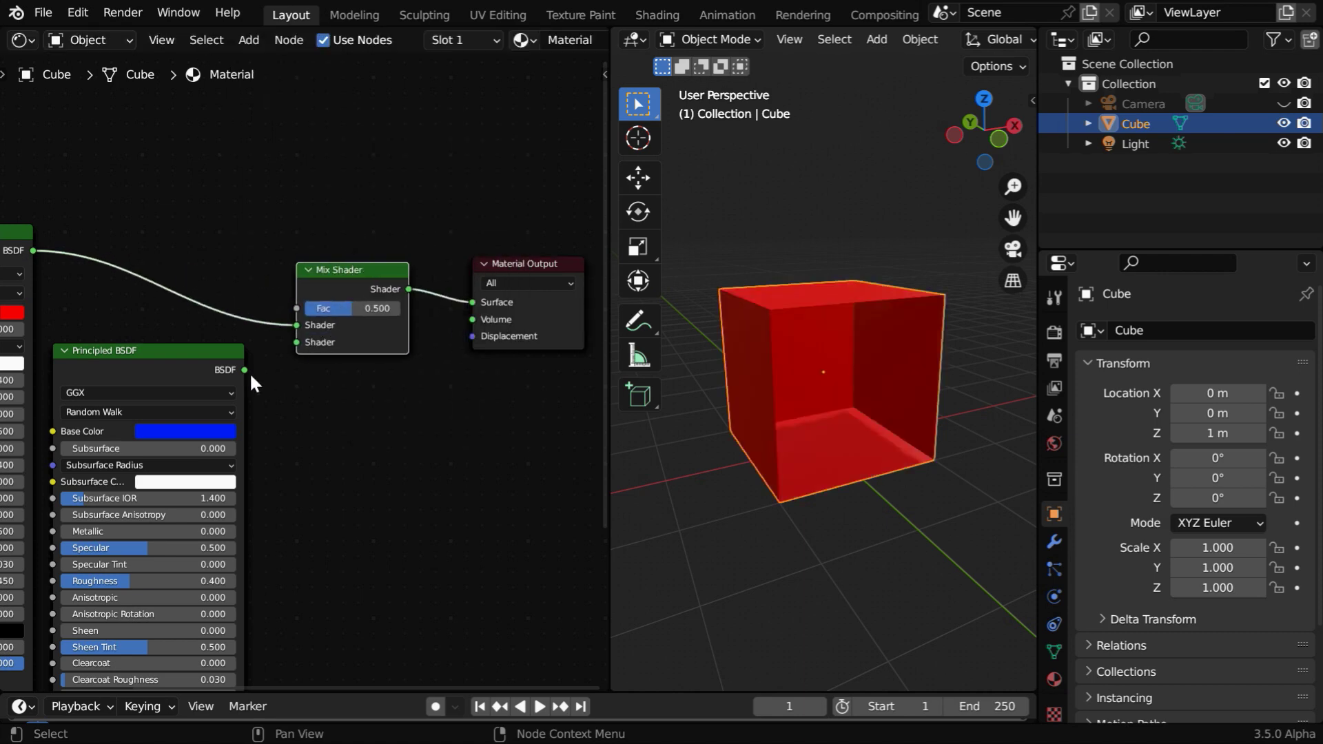
{"action": "left_click_drag", "start_coordinate": [245, 371], "coordinate": [301, 343]}
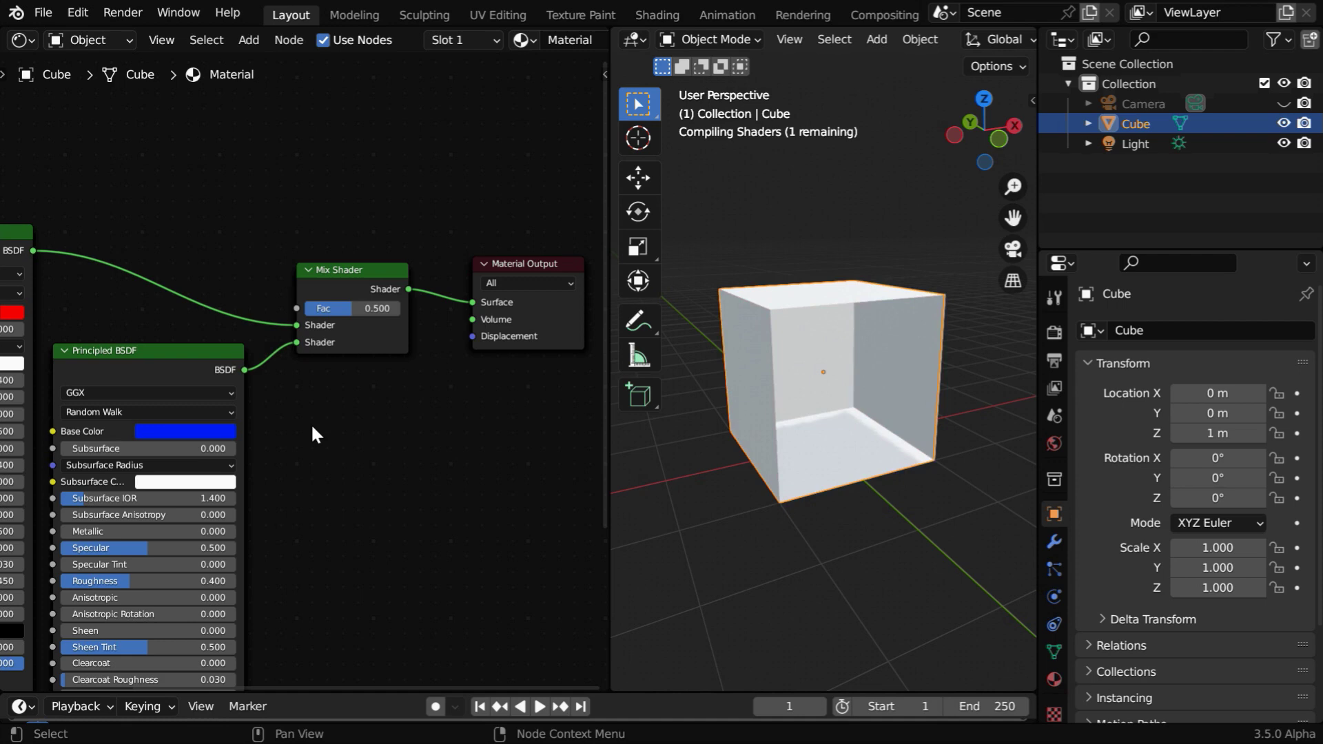
Deselect the cube and view the now-magenta open box from the front
{"action": "middle_click_drag", "start_coordinate": [311, 434], "coordinate": [421, 455]}
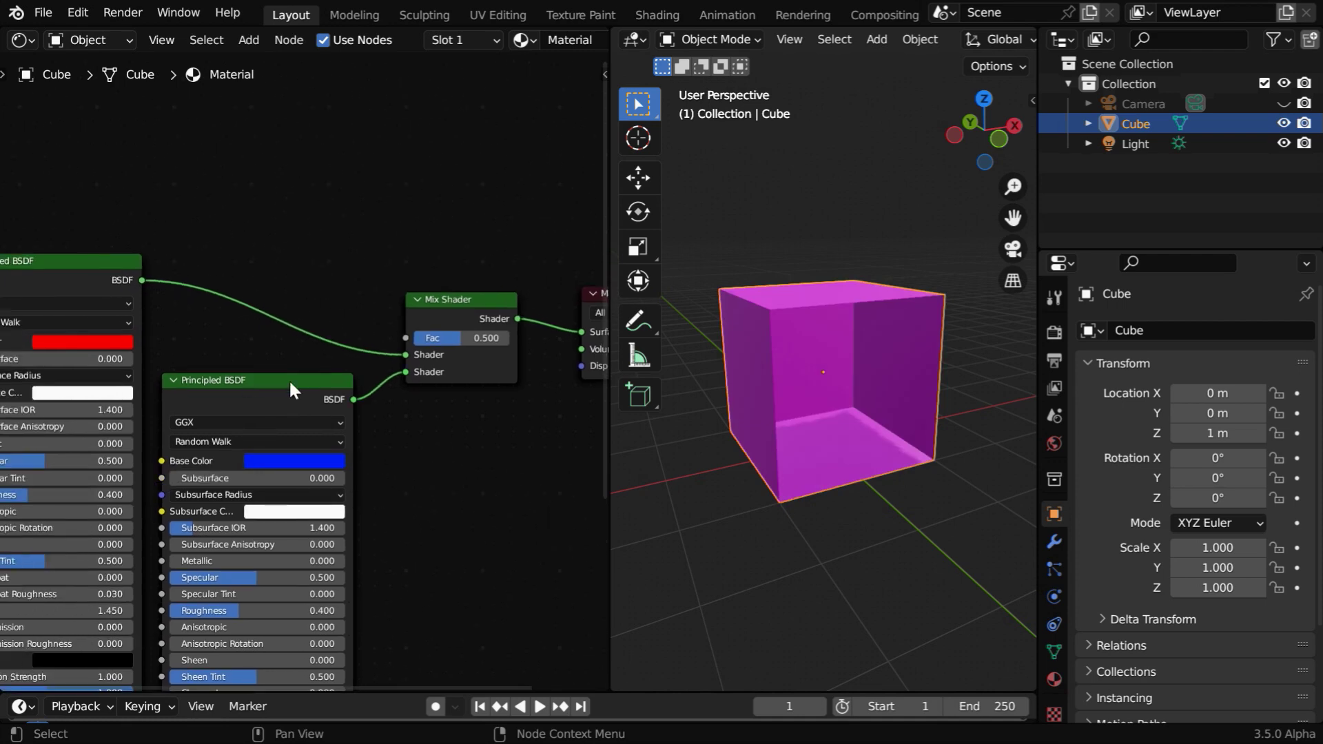
{"action": "scroll", "coordinate": [455, 413], "scroll_direction": "up", "scroll_amount": 2}
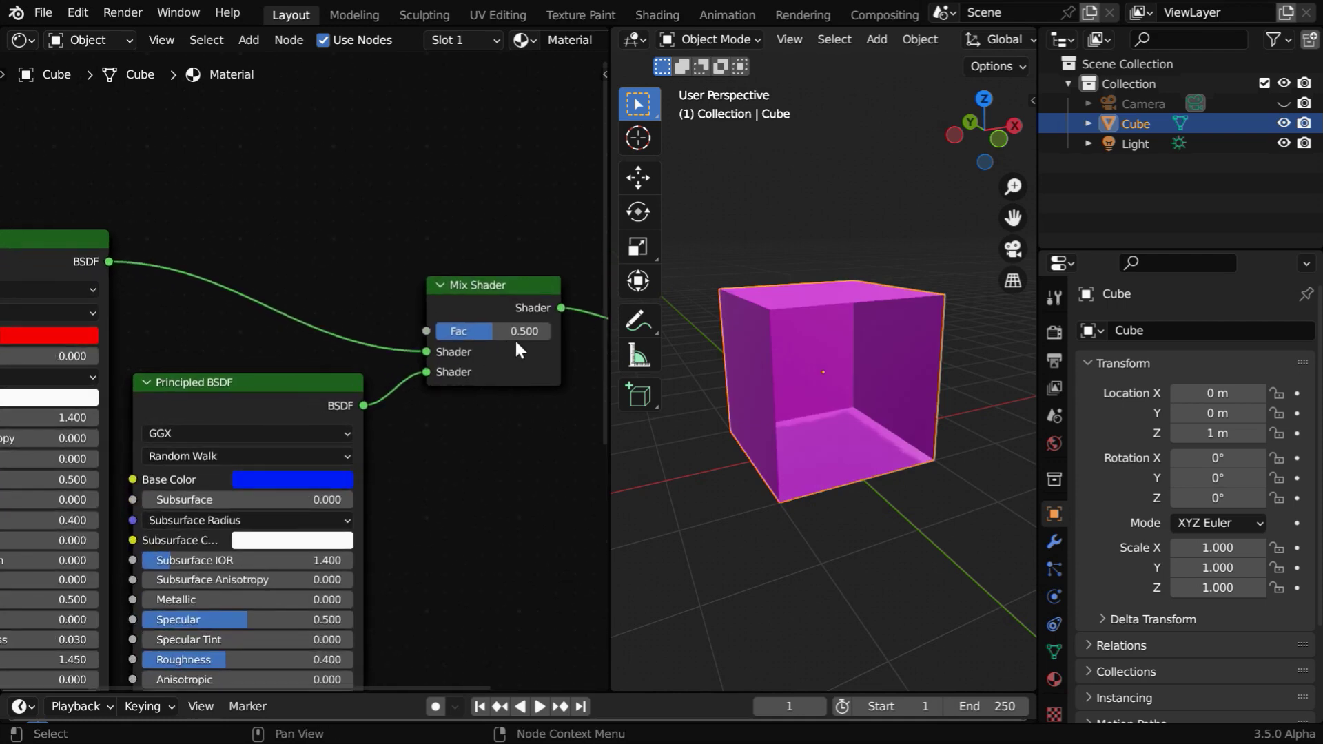
{"action": "left_click", "coordinate": [883, 589]}
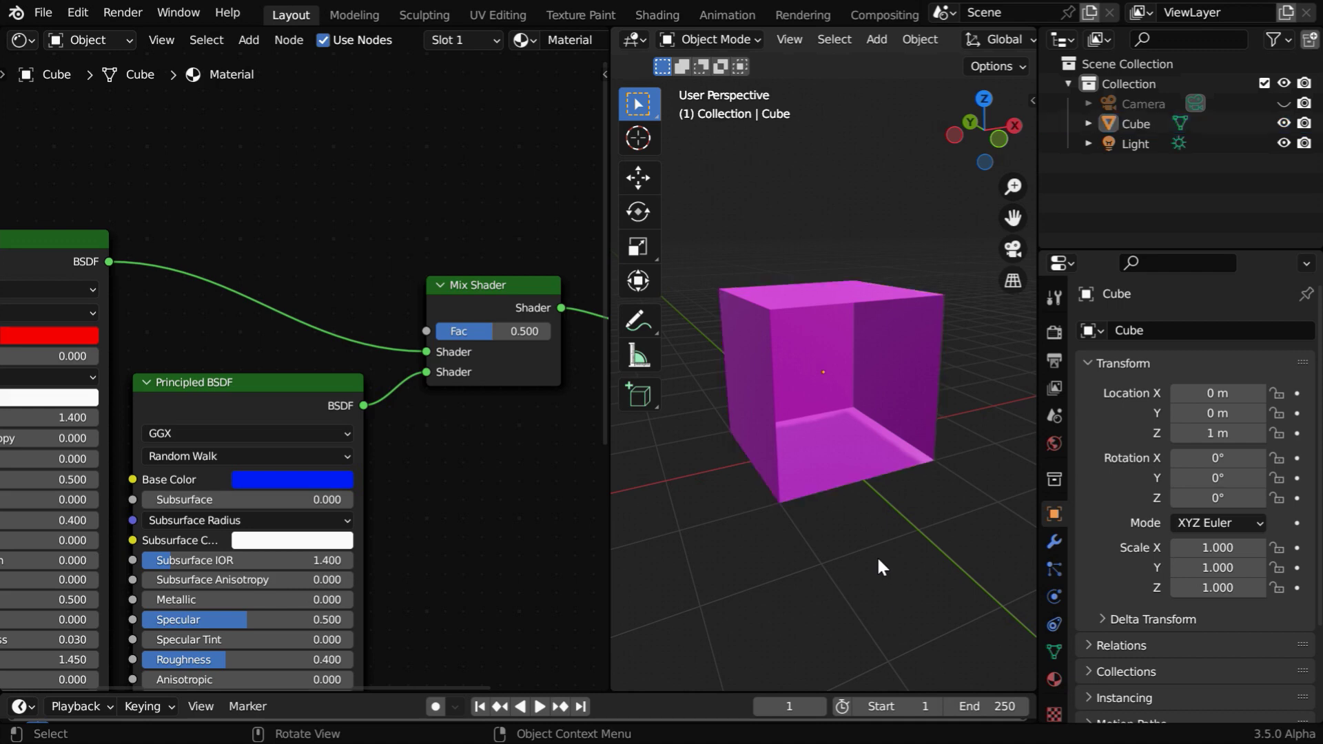
{"action": "mouse_move", "coordinate": [877, 558]}
{"action": "middle_mouse_down"}
{"action": "mouse_move", "coordinate": [819, 583]}
{"action": "mouse_move", "coordinate": [866, 579]}
{"action": "middle_mouse_up"}
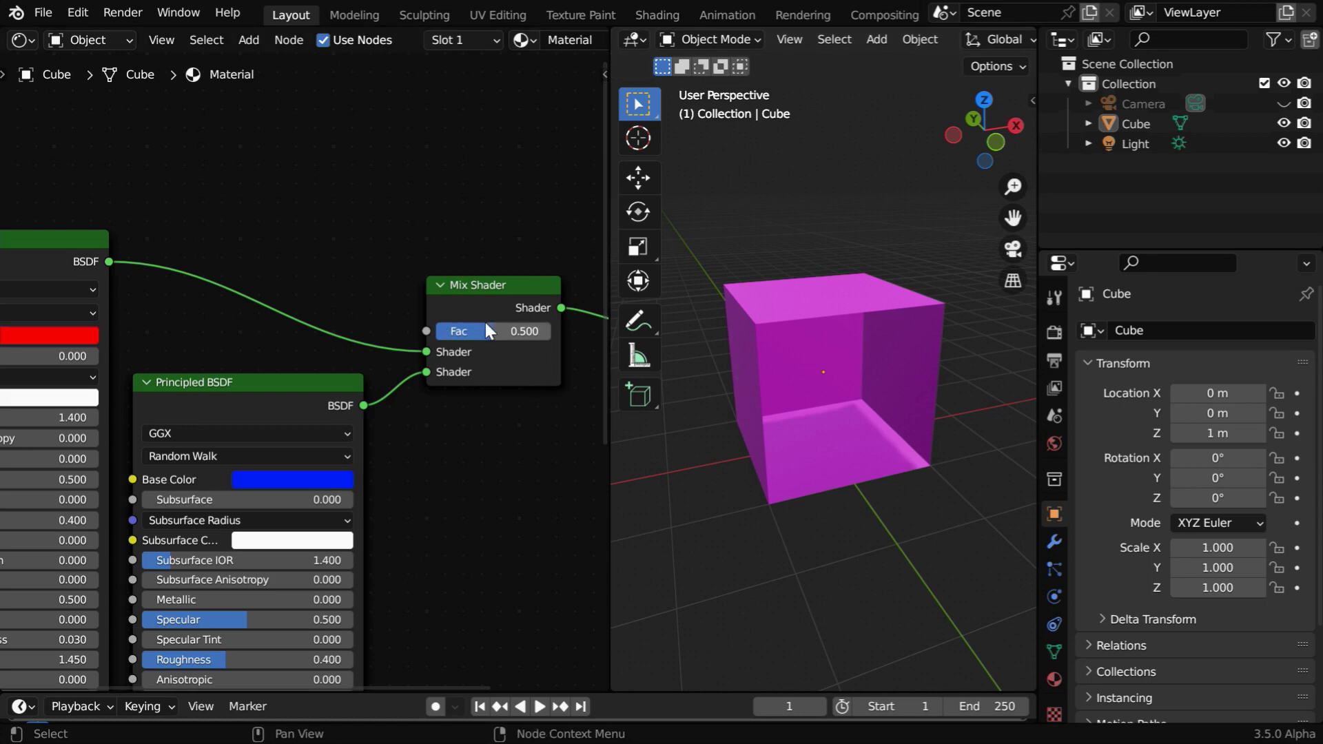
Add a Geometry input node and connect its Backfacing output to the Mix Shader Fac
{"action": "left_click", "coordinate": [254, 41]}
{"action": "mouse_move", "coordinate": [282, 92]}
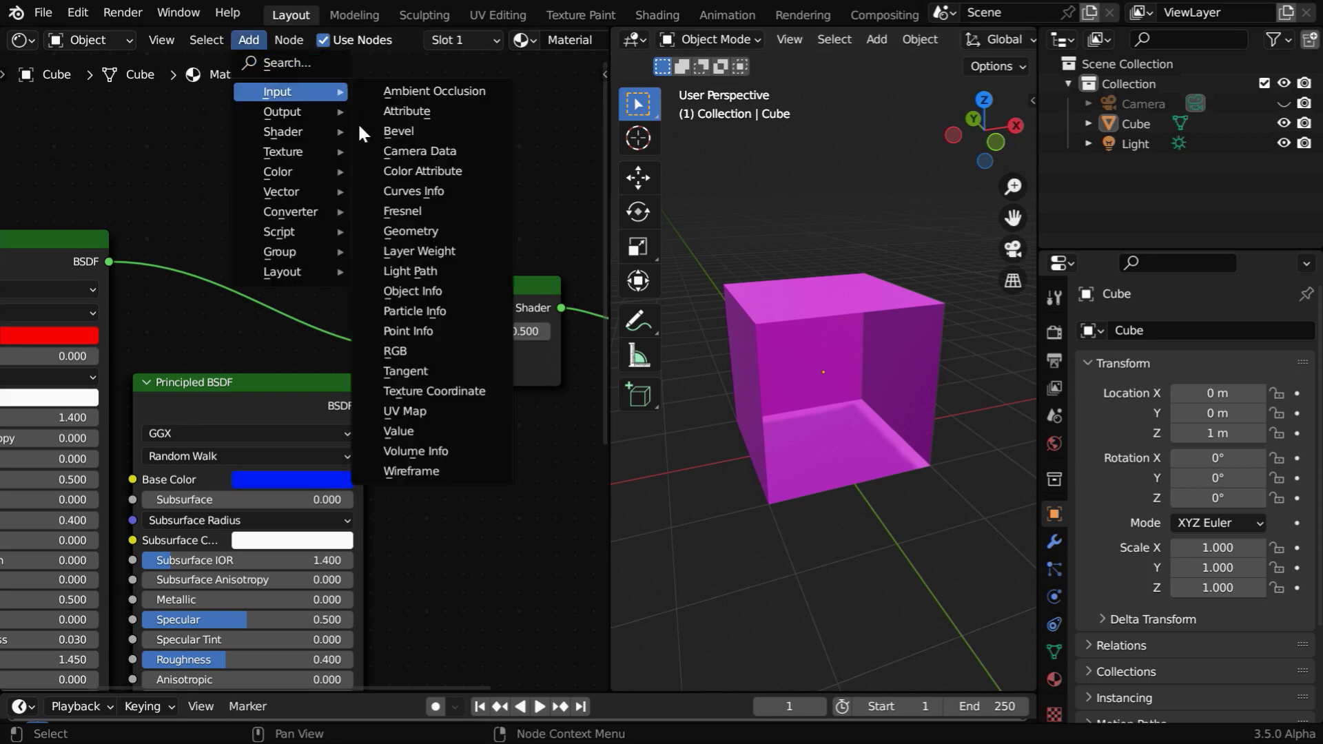
{"action": "left_click", "coordinate": [411, 232]}
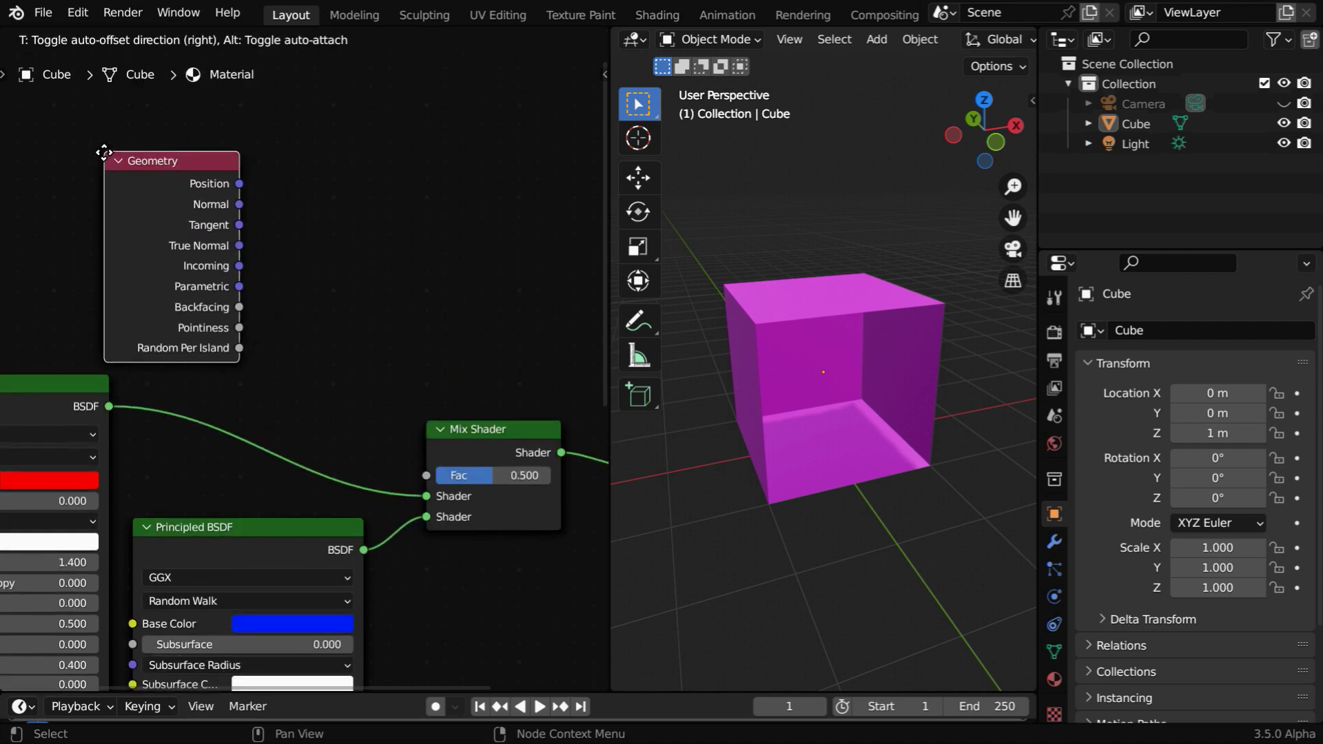
{"action": "left_click", "coordinate": [103, 153]}
{"action": "left_click_drag", "start_coordinate": [237, 308], "coordinate": [427, 476]}
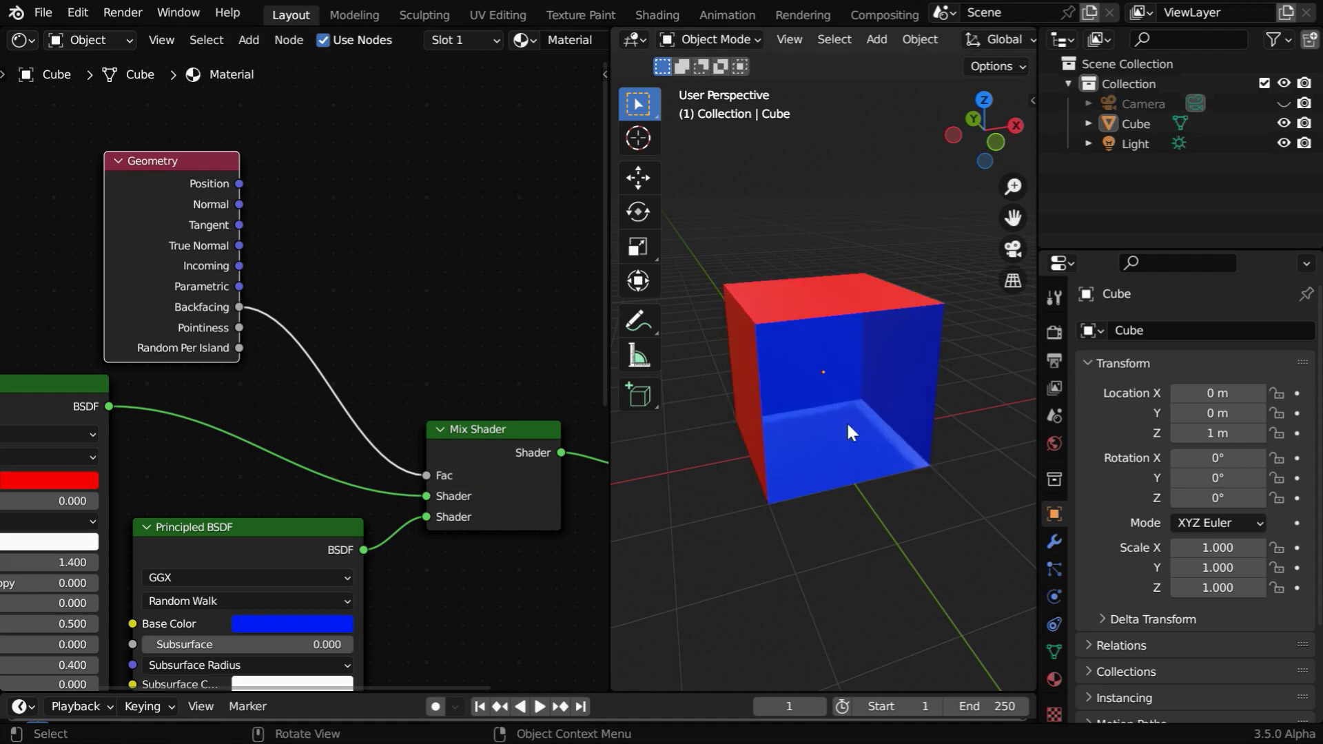
Orbit and zoom the 3D view to check the red outside and blue inside
{"action": "middle_click_drag", "start_coordinate": [761, 368], "coordinate": [791, 363]}
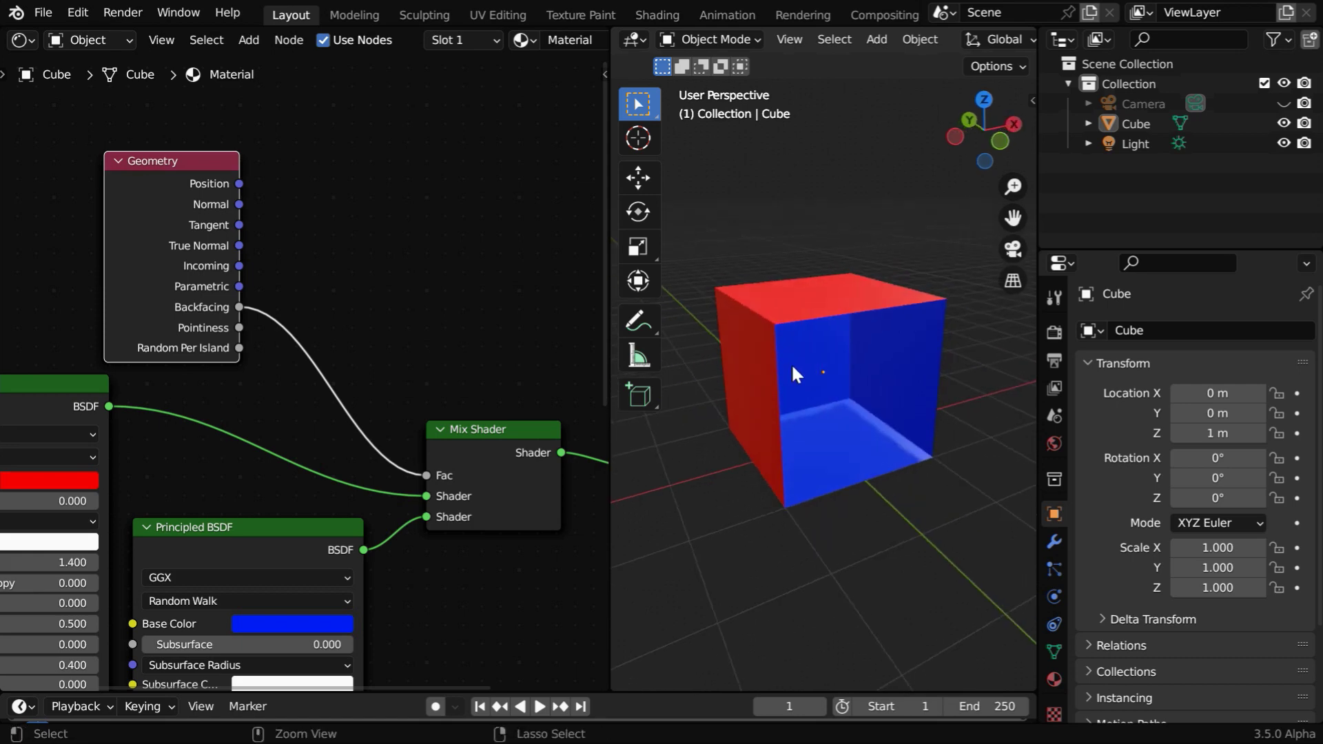
{"action": "scroll", "coordinate": [790, 345], "scroll_direction": "up", "scroll_amount": 3}
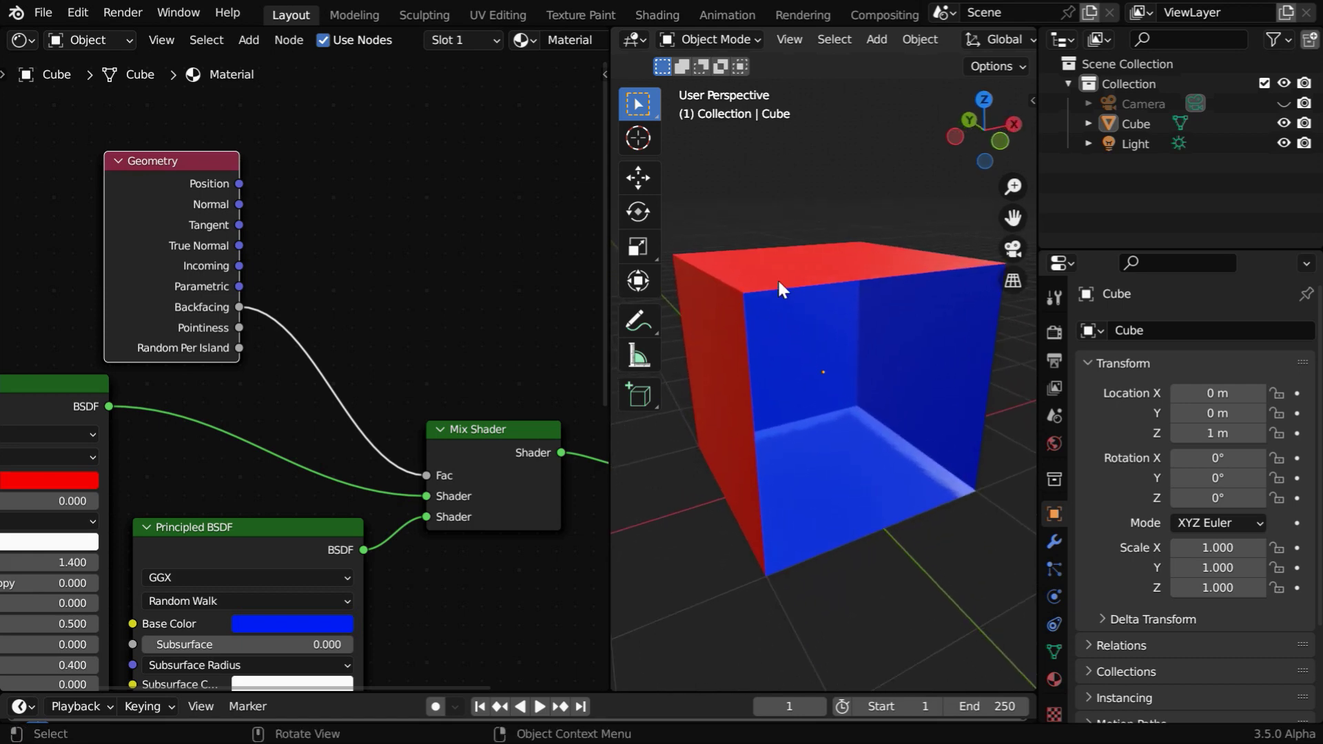
{"action": "scroll", "coordinate": [793, 317], "scroll_direction": "down", "scroll_amount": 3}
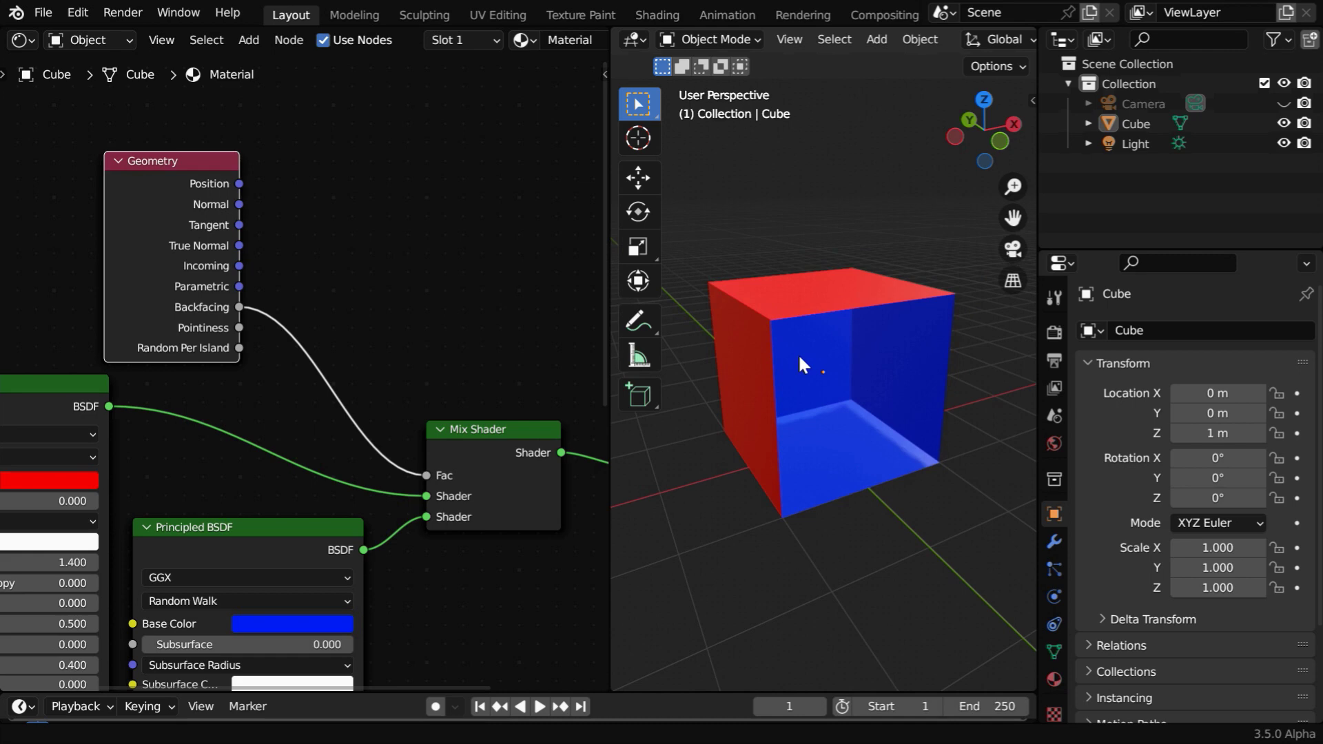
{"action": "middle_click_drag", "start_coordinate": [788, 388], "coordinate": [848, 387]}
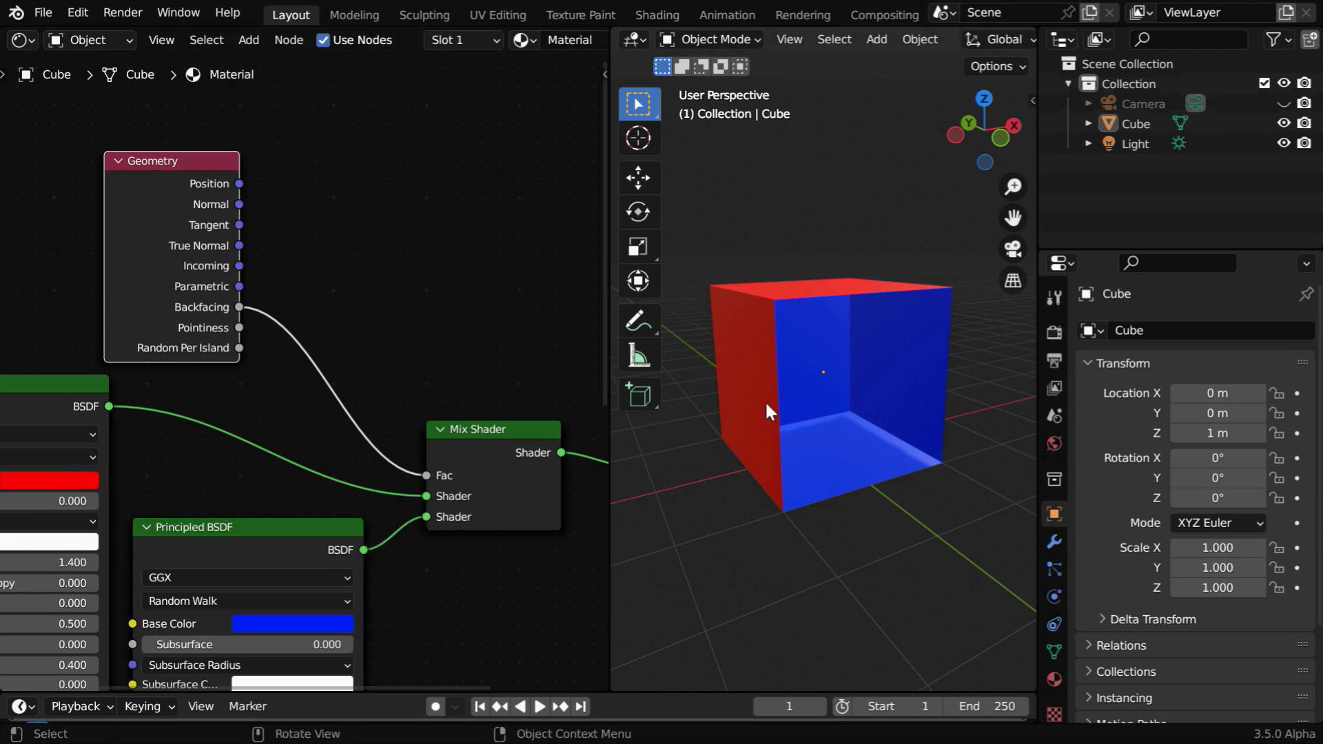
{"action": "middle_click_drag", "start_coordinate": [768, 403], "coordinate": [803, 408]}
{"action": "key", "text": "Tab"}
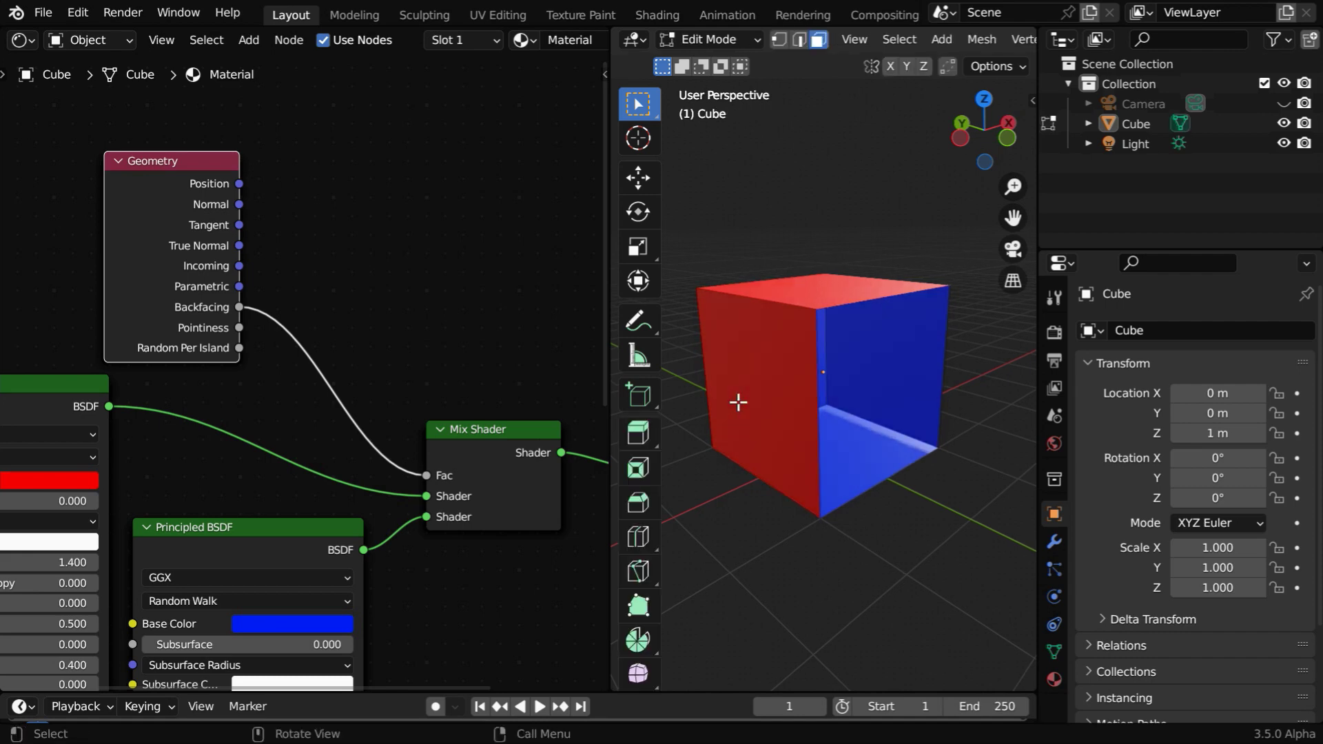
{"action": "left_click", "coordinate": [817, 468]}
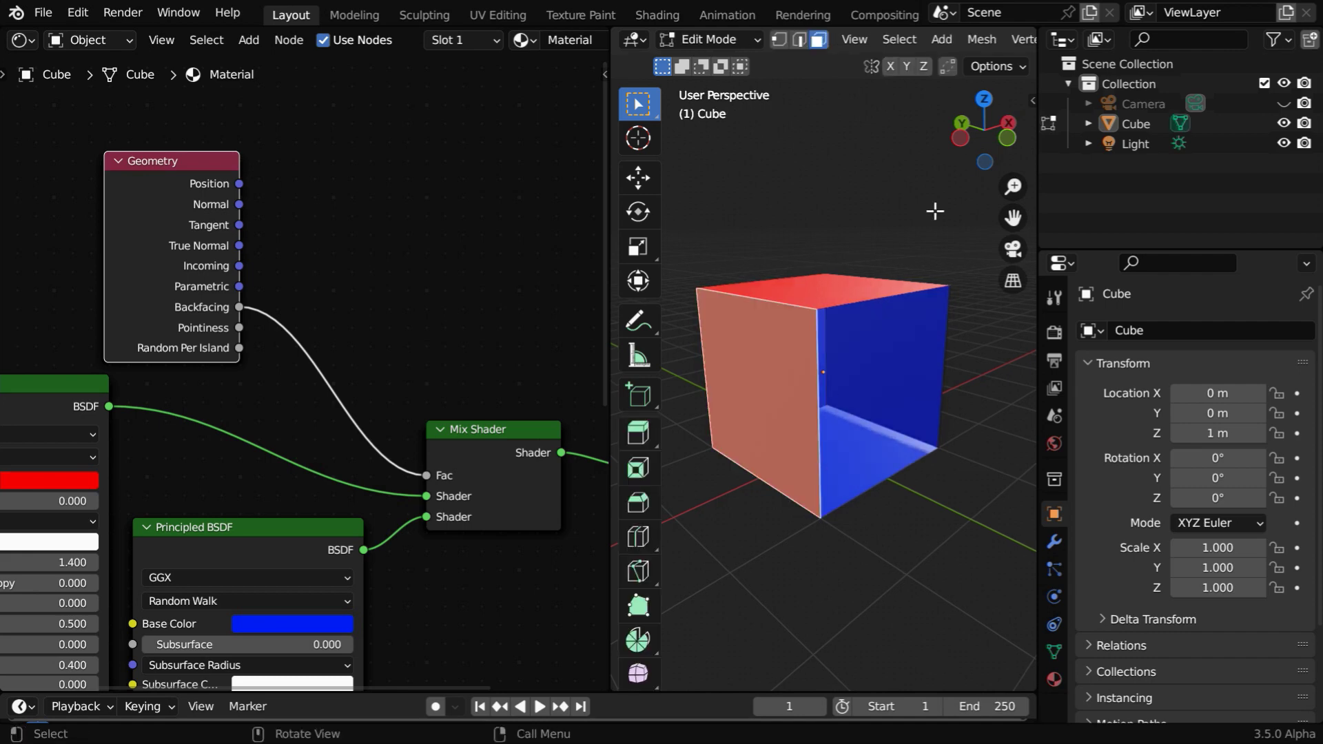
{"action": "left_click", "coordinate": [981, 39]}
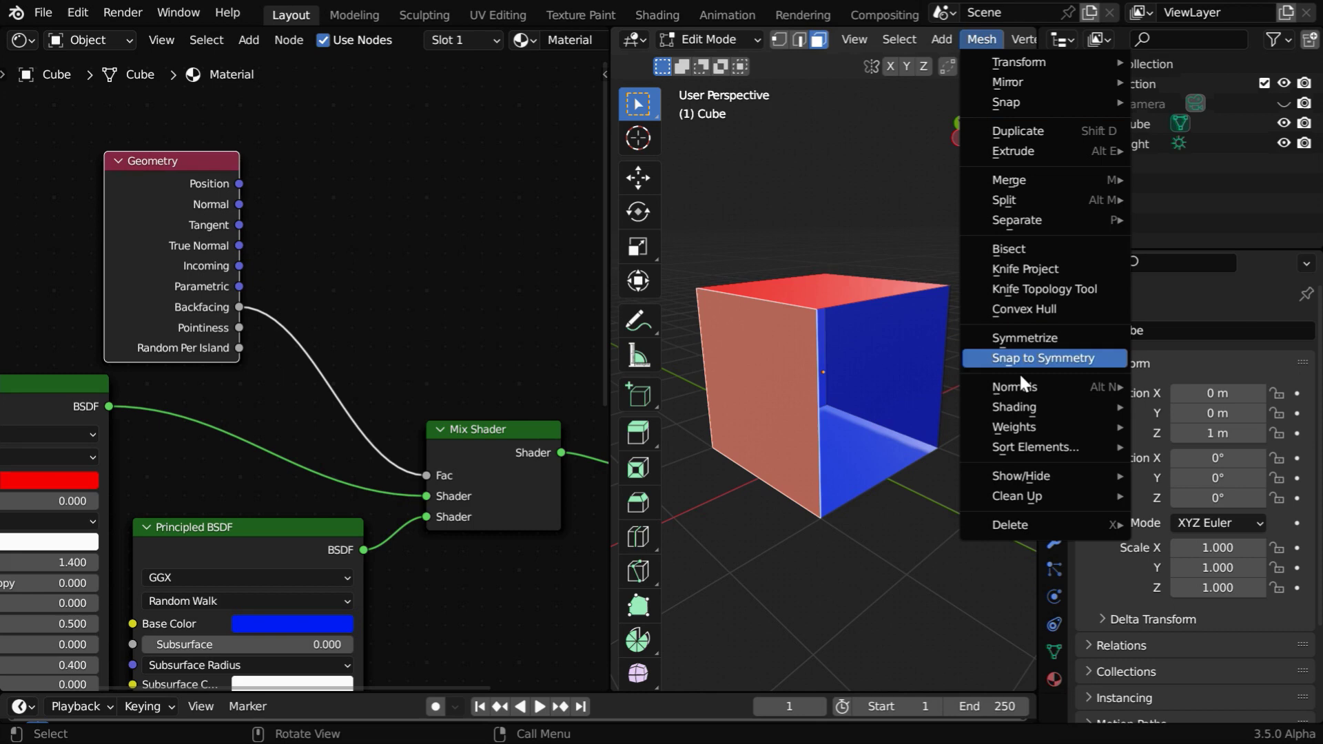
{"action": "mouse_move", "coordinate": [1021, 385]}
{"action": "left_click", "coordinate": [872, 390]}
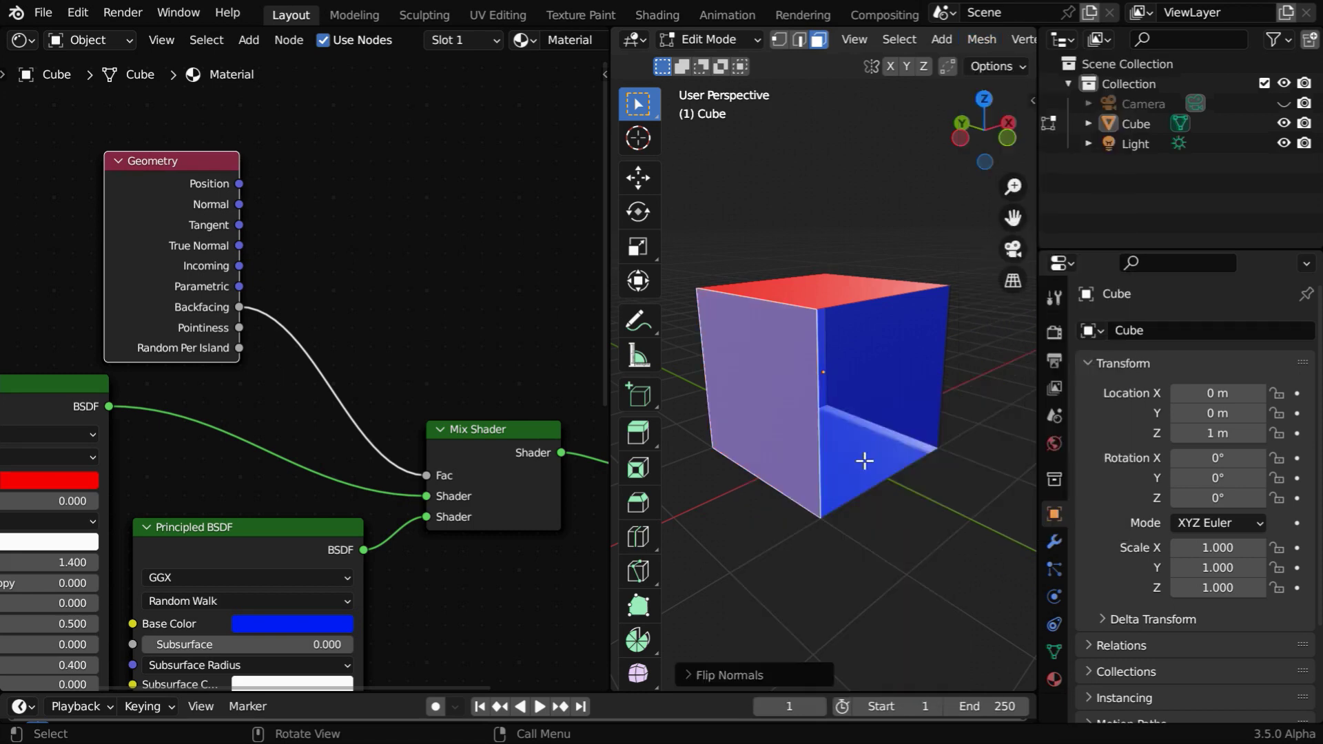
{"action": "left_click", "coordinate": [866, 529]}
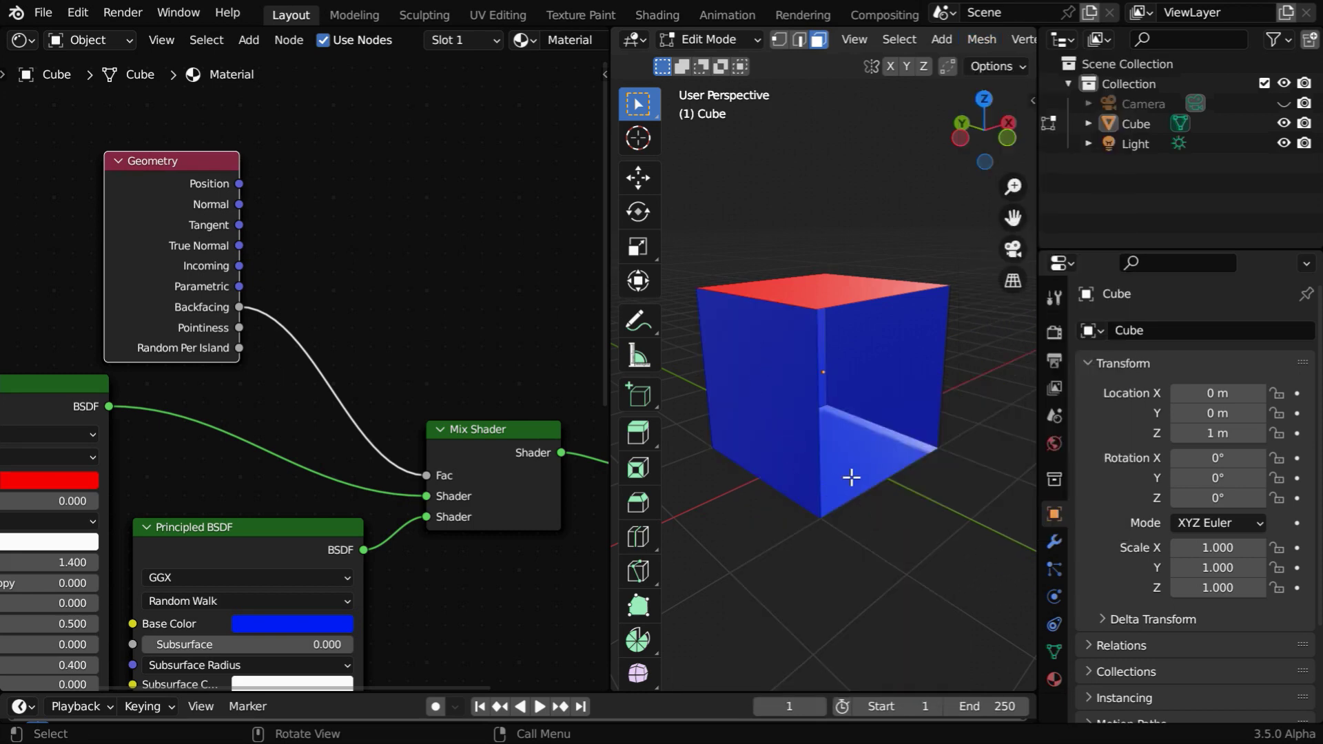
{"action": "middle_click_drag", "start_coordinate": [852, 478], "coordinate": [696, 428]}
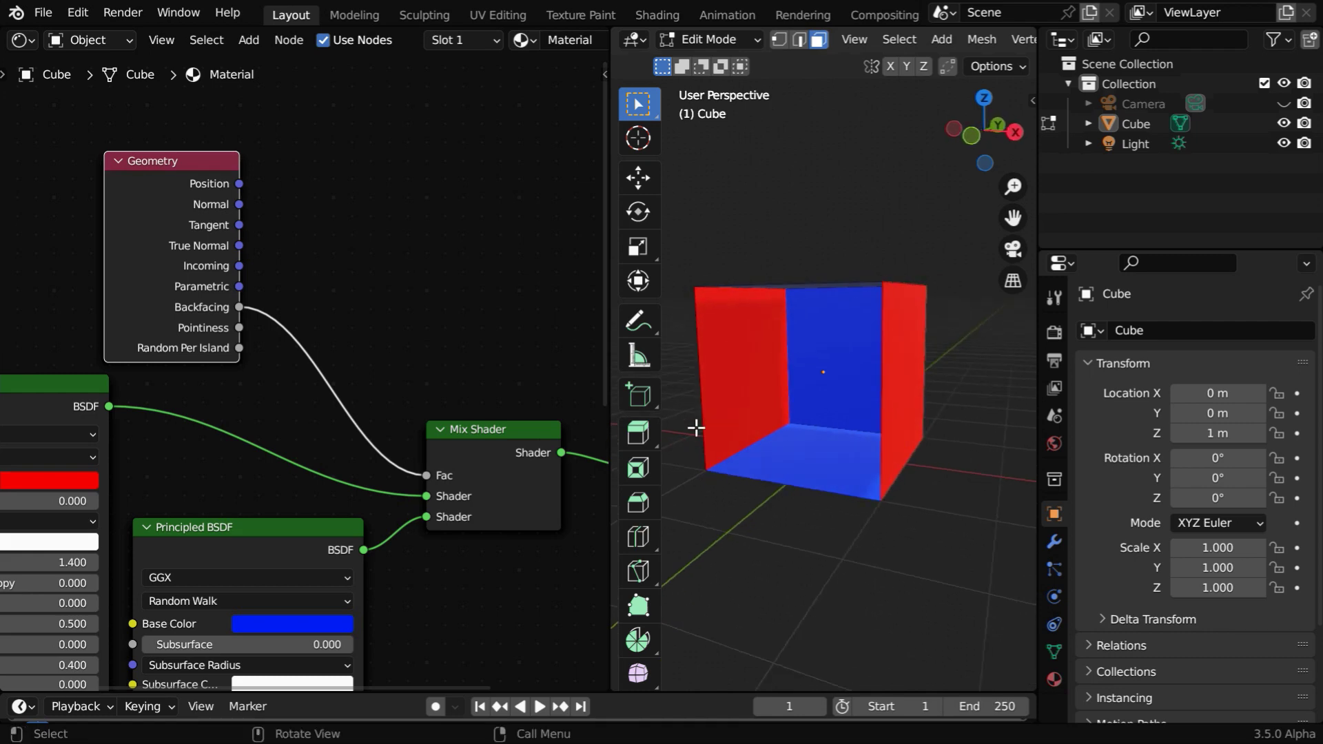
{"action": "middle_click_drag", "start_coordinate": [762, 379], "coordinate": [903, 424]}
{"action": "left_click", "coordinate": [903, 424], "text": "ctrl"}
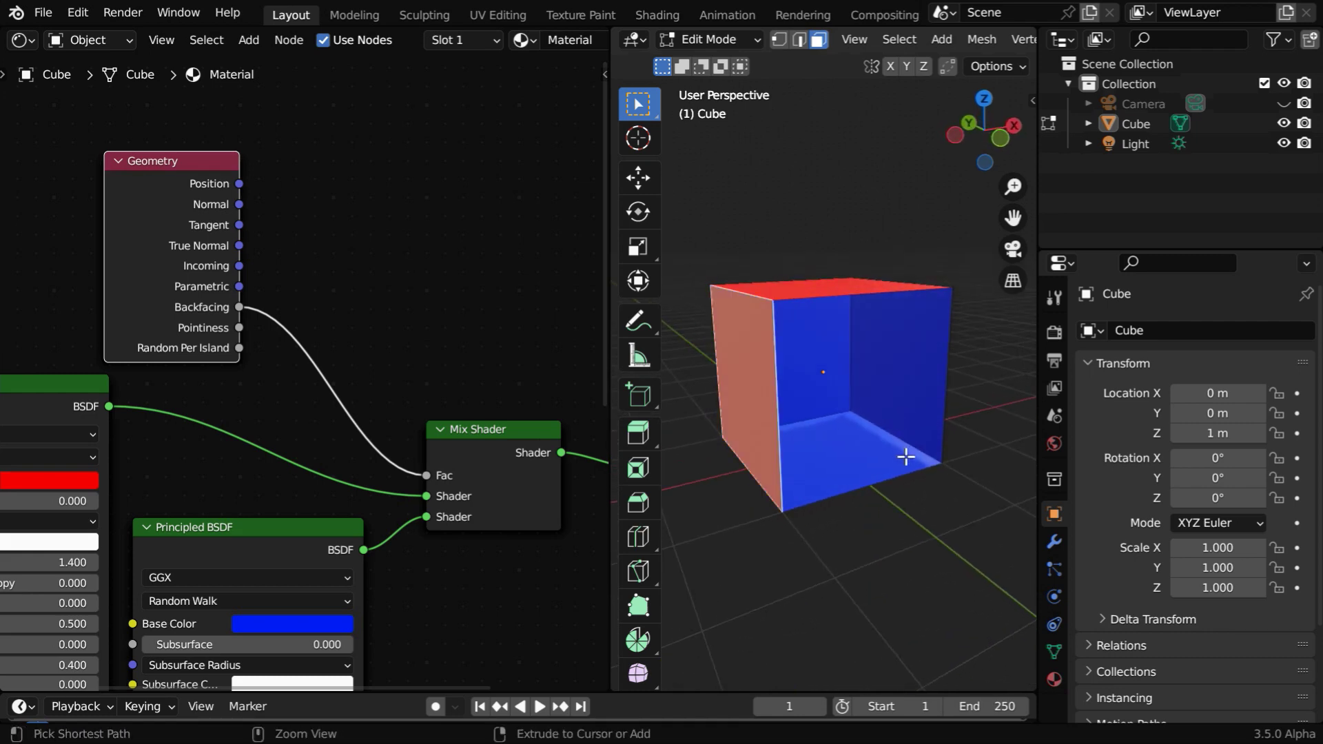
Back in Object Mode, connect Geometry Position to the Mix Shader Fac instead of Backfacing
{"action": "key", "text": "Tab"}
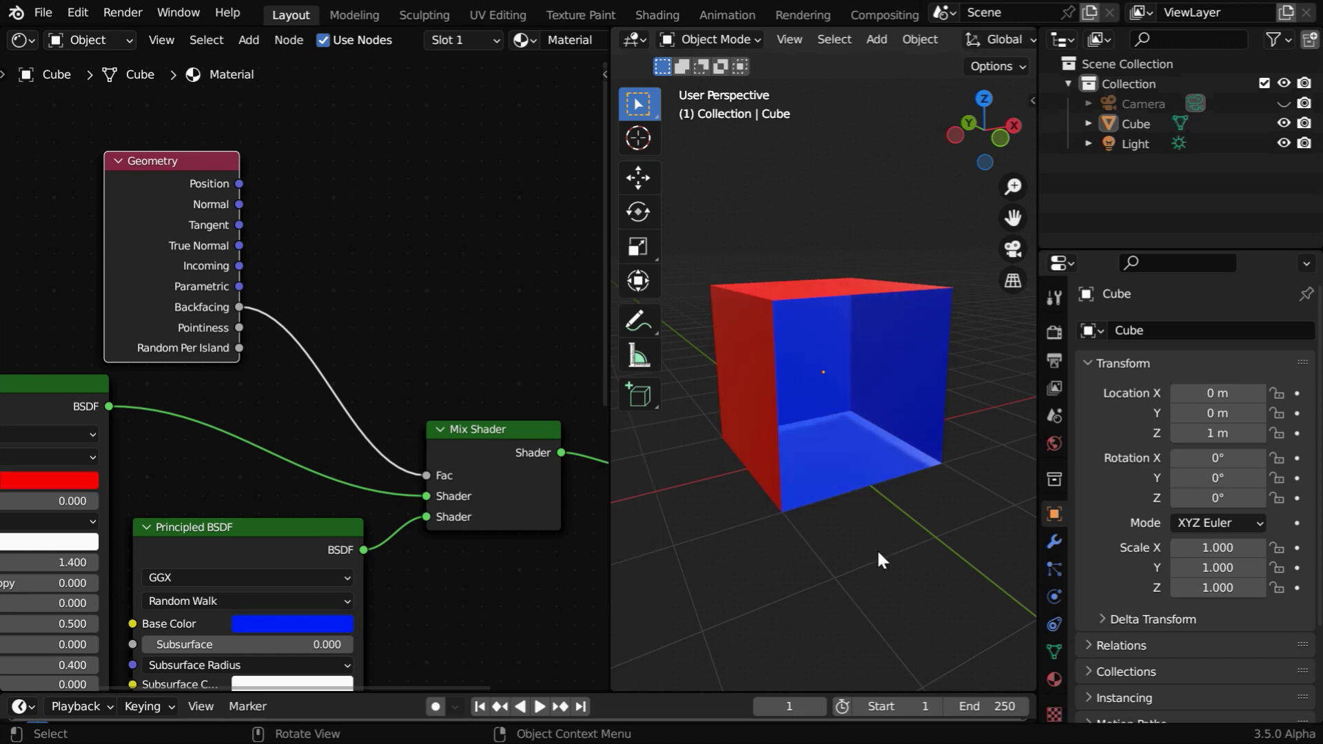
{"action": "middle_click_drag", "start_coordinate": [823, 477], "coordinate": [829, 492]}
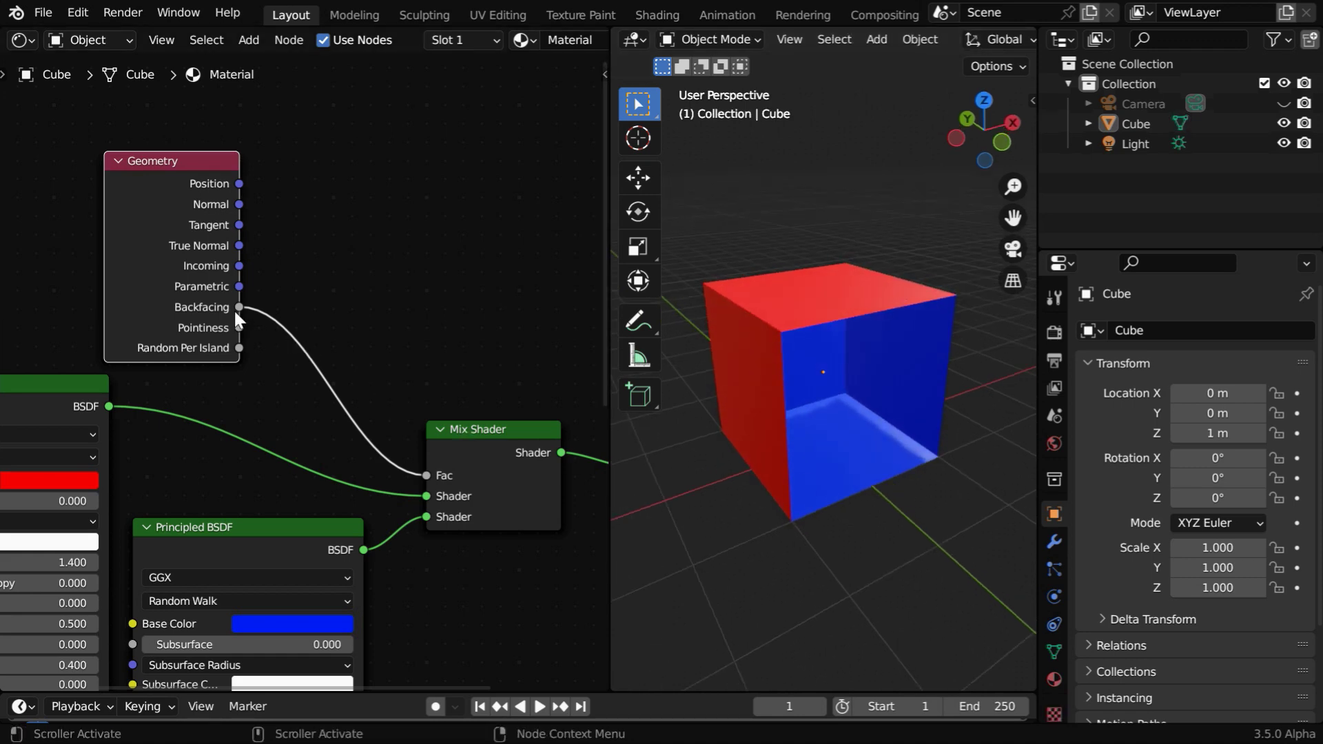
{"action": "left_click_drag", "start_coordinate": [240, 183], "coordinate": [427, 475]}
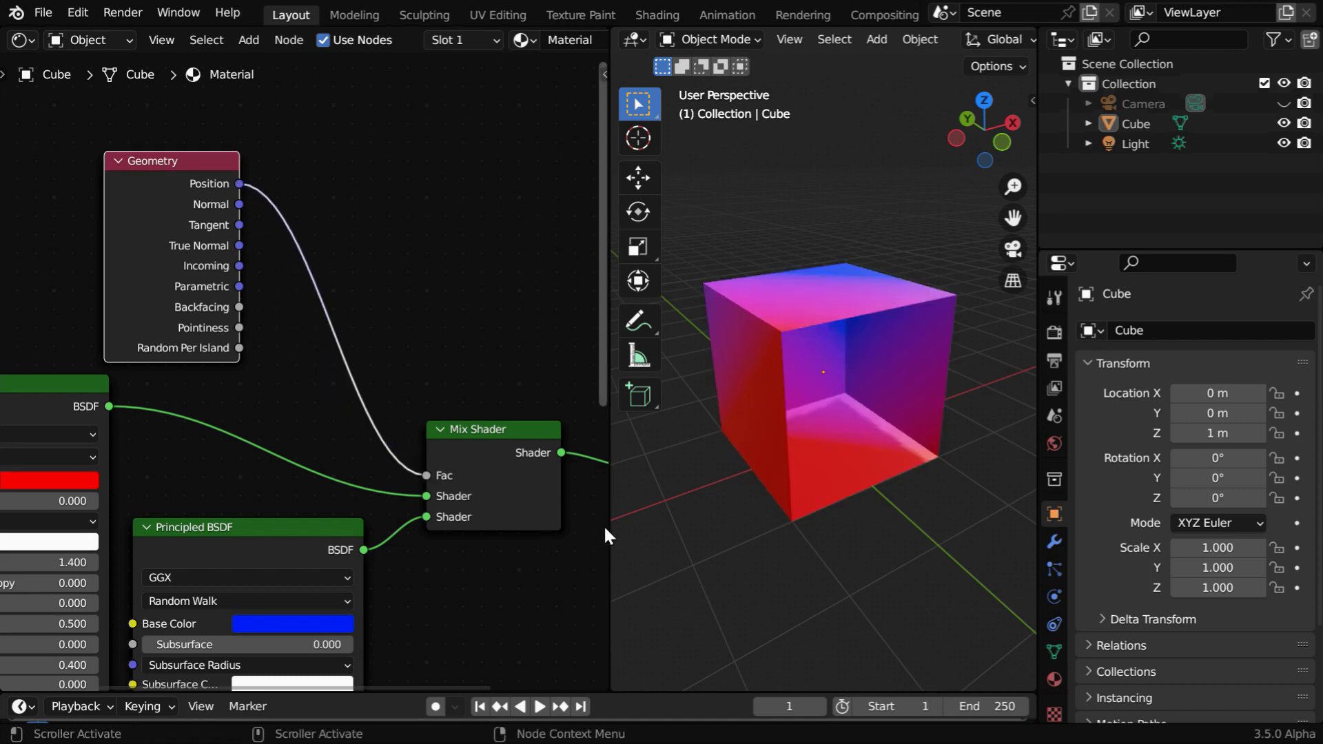
Enlarge the 3D view and test-move the cube to preview the gradient, then cancel
{"action": "left_click_drag", "start_coordinate": [605, 526], "coordinate": [372, 495]}
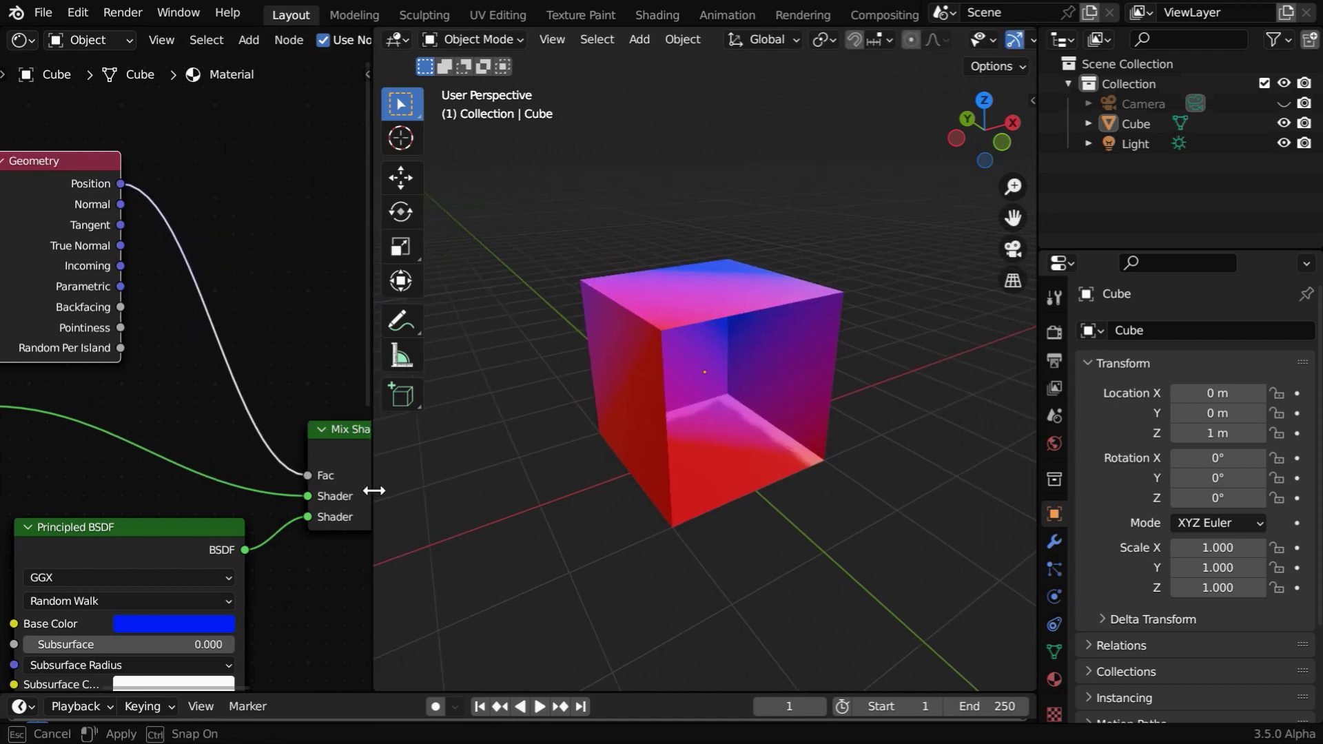
{"action": "middle_click_drag", "start_coordinate": [626, 472], "coordinate": [652, 505]}
{"action": "left_click", "coordinate": [657, 466]}
{"action": "key", "text": "g"}
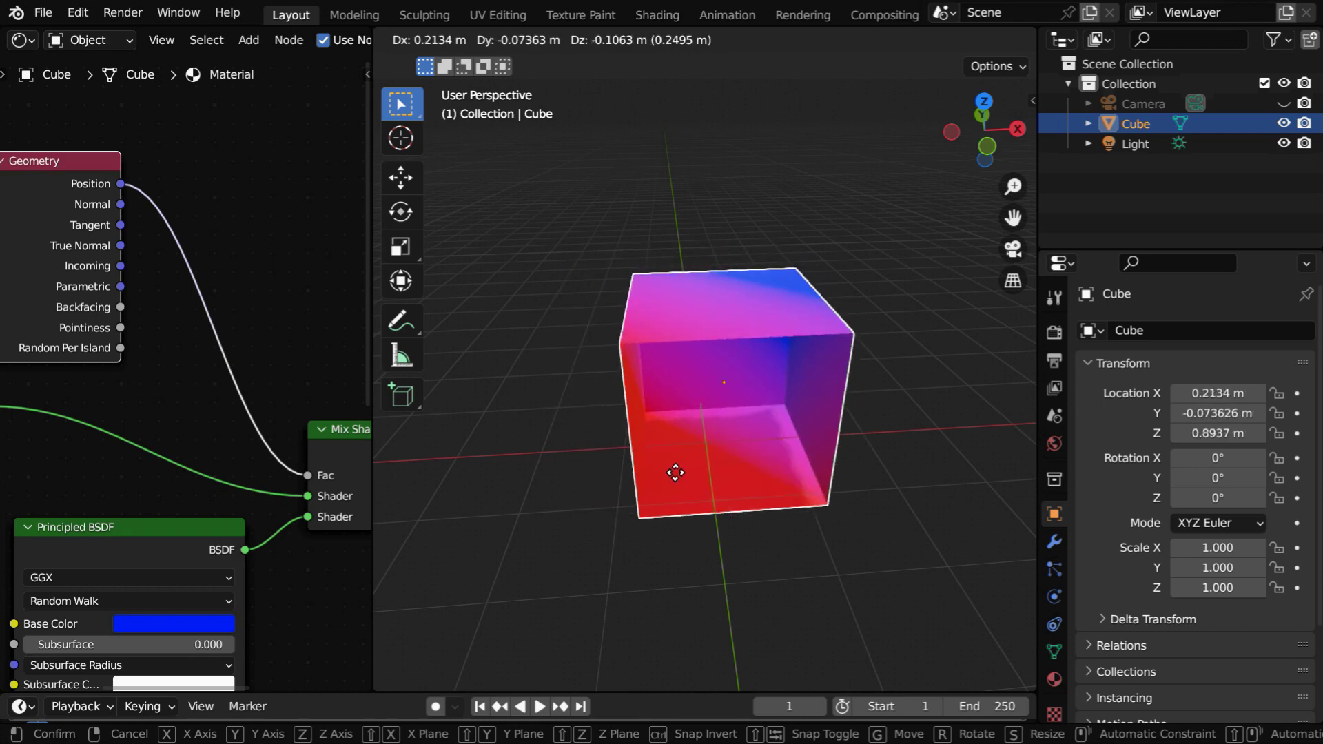
{"action": "right_click", "coordinate": [676, 475]}
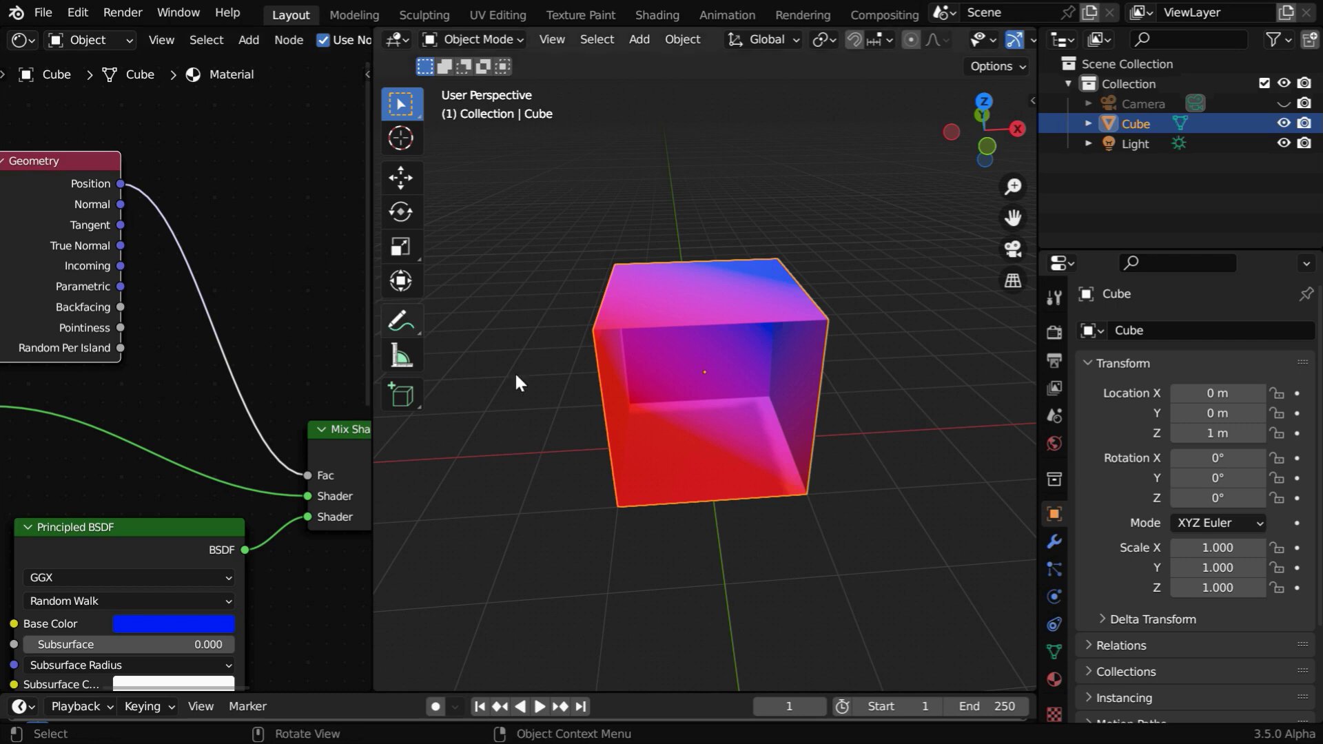
{"action": "middle_click_drag", "start_coordinate": [764, 507], "coordinate": [741, 532]}
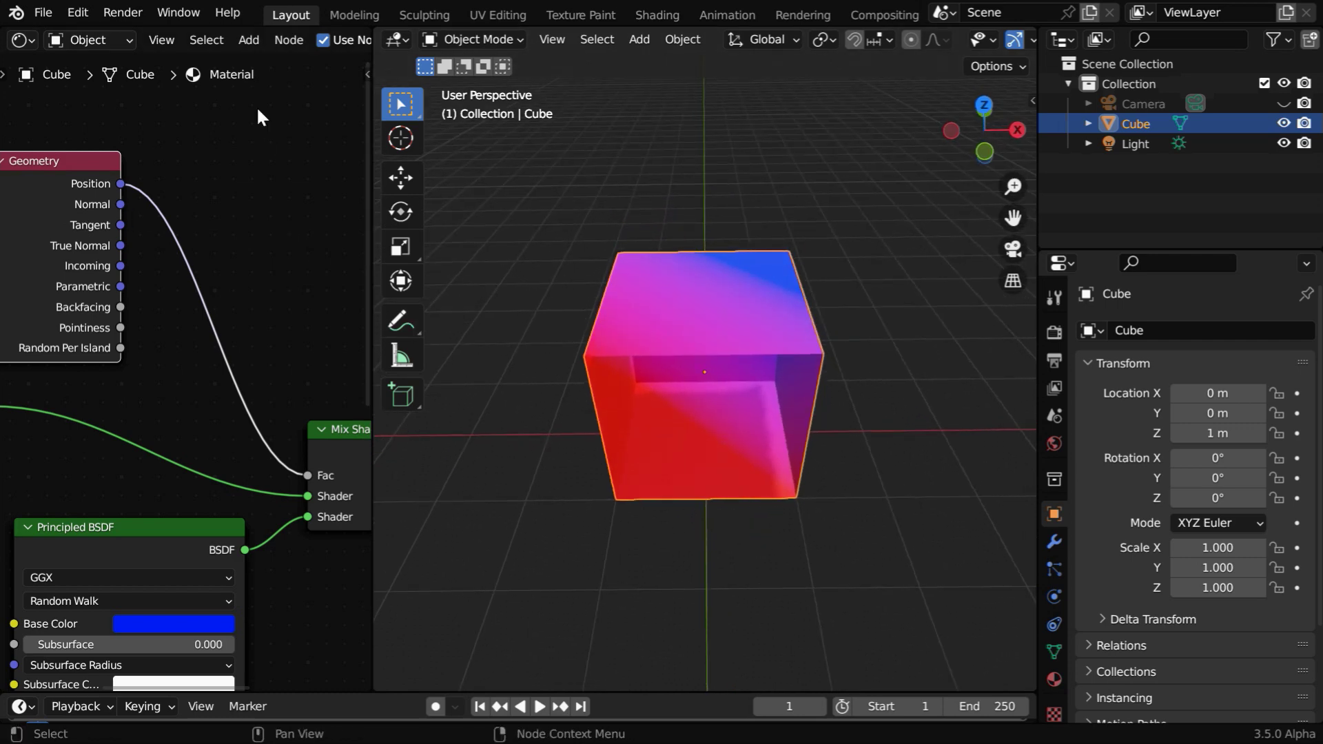
Add a Separate XYZ node onto the Position-to-Fac link, driving Fac from X
{"action": "left_click", "coordinate": [252, 44]}
{"action": "mouse_move", "coordinate": [295, 212]}
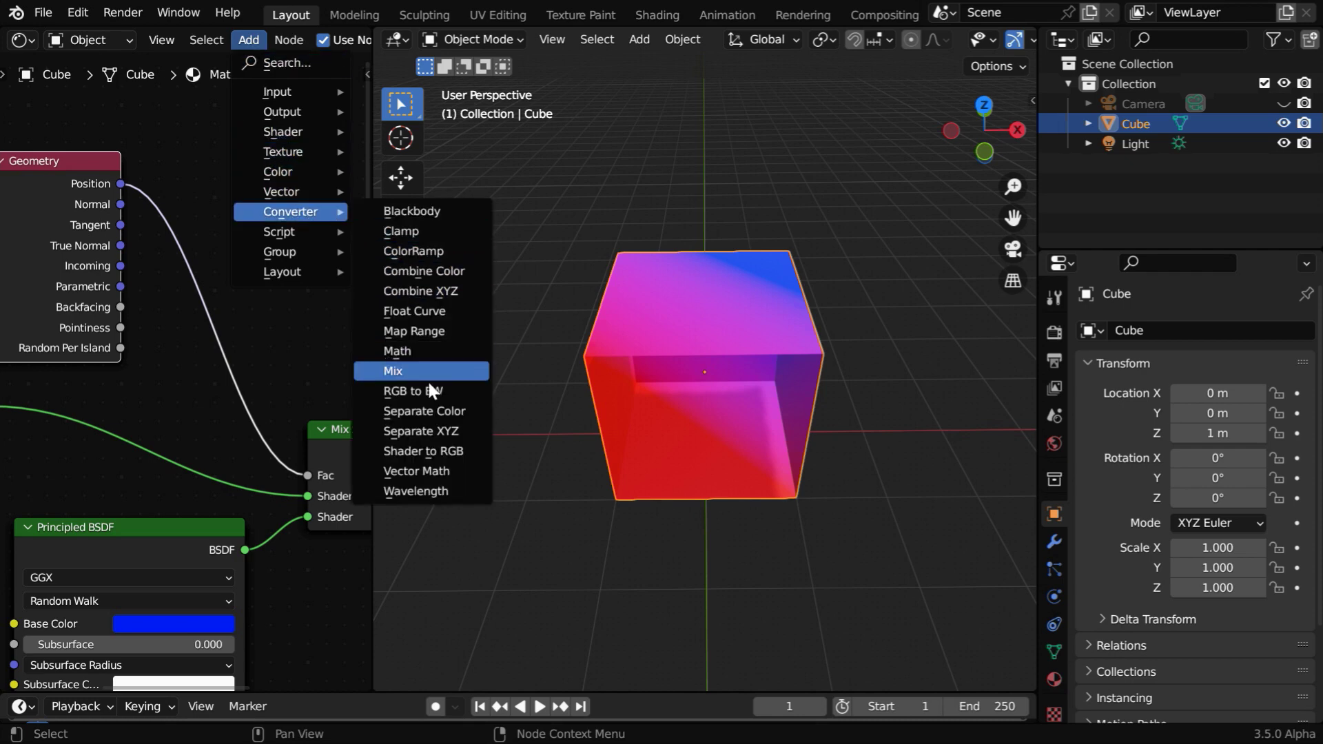
{"action": "left_click", "coordinate": [422, 431]}
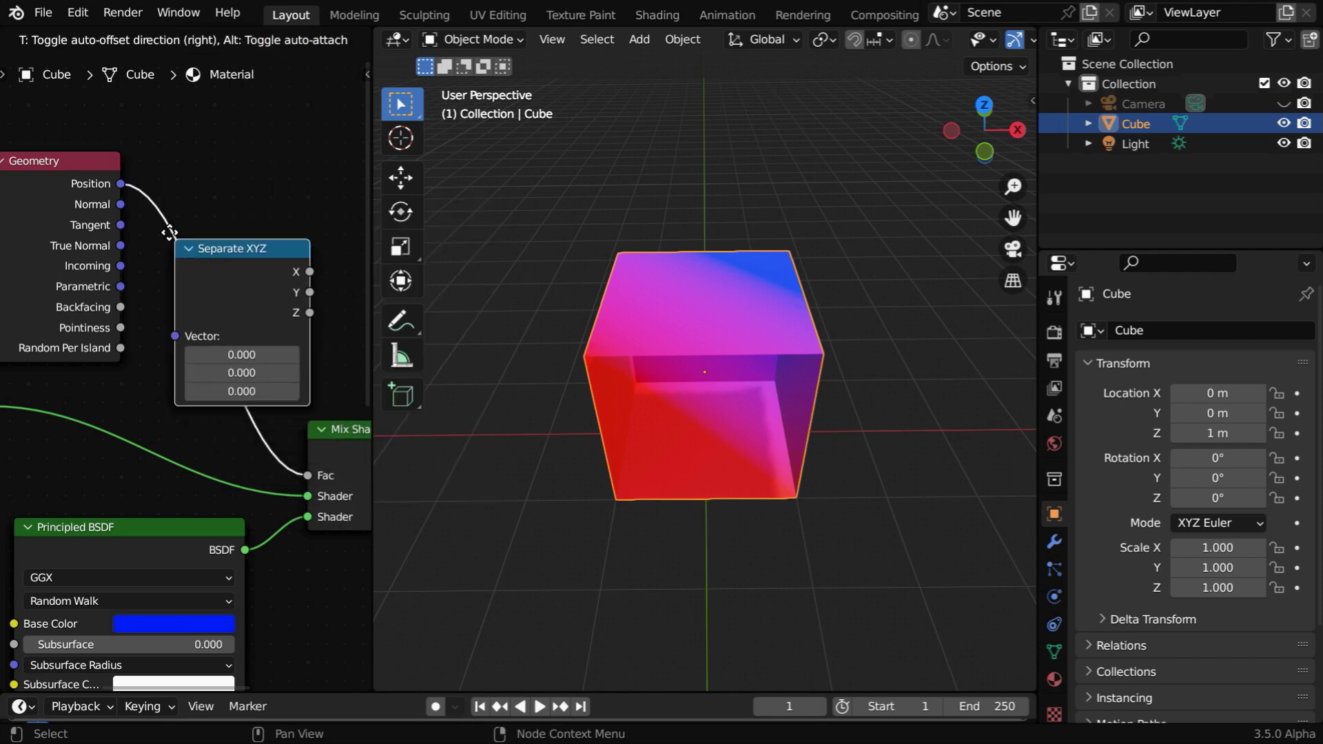
{"action": "left_click", "coordinate": [166, 211]}
{"action": "middle_click_drag", "start_coordinate": [273, 392], "coordinate": [176, 382]}
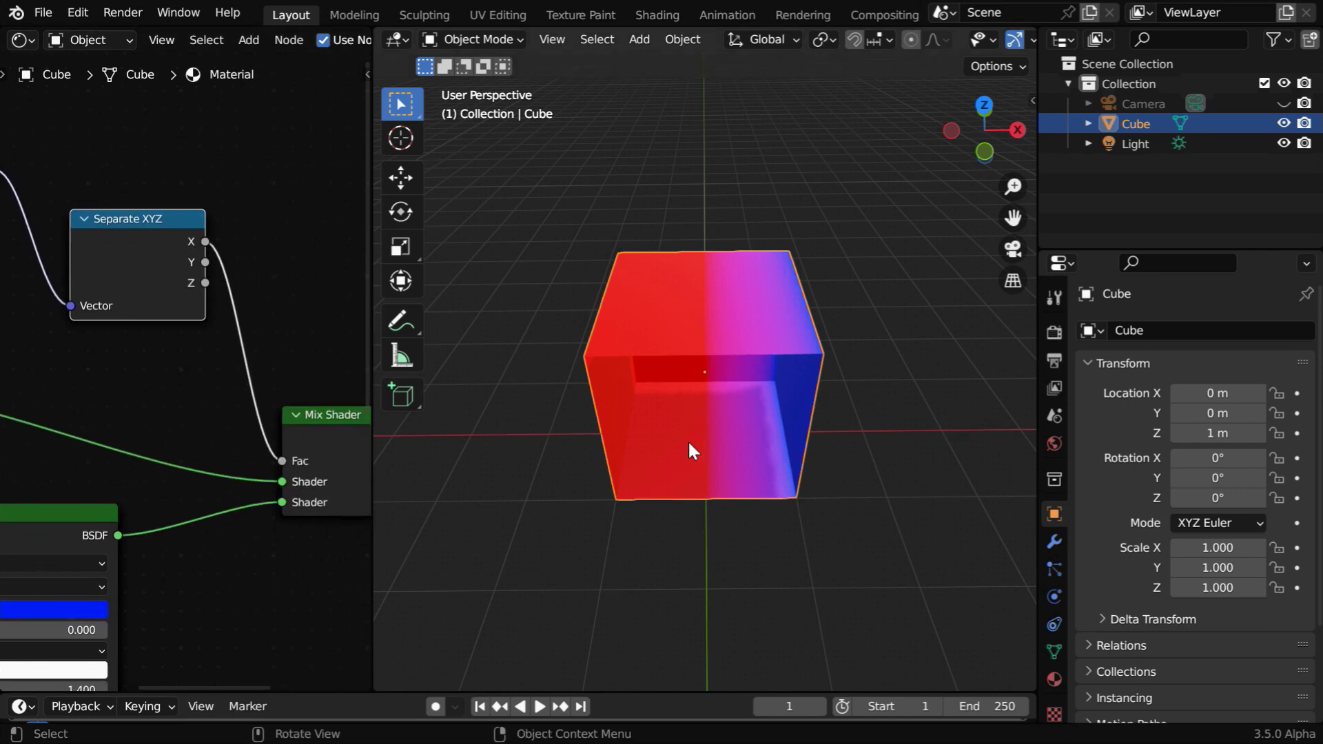
Test-move the cube twice to check the X-axis shading, cancelling each move
{"action": "key", "text": "g"}
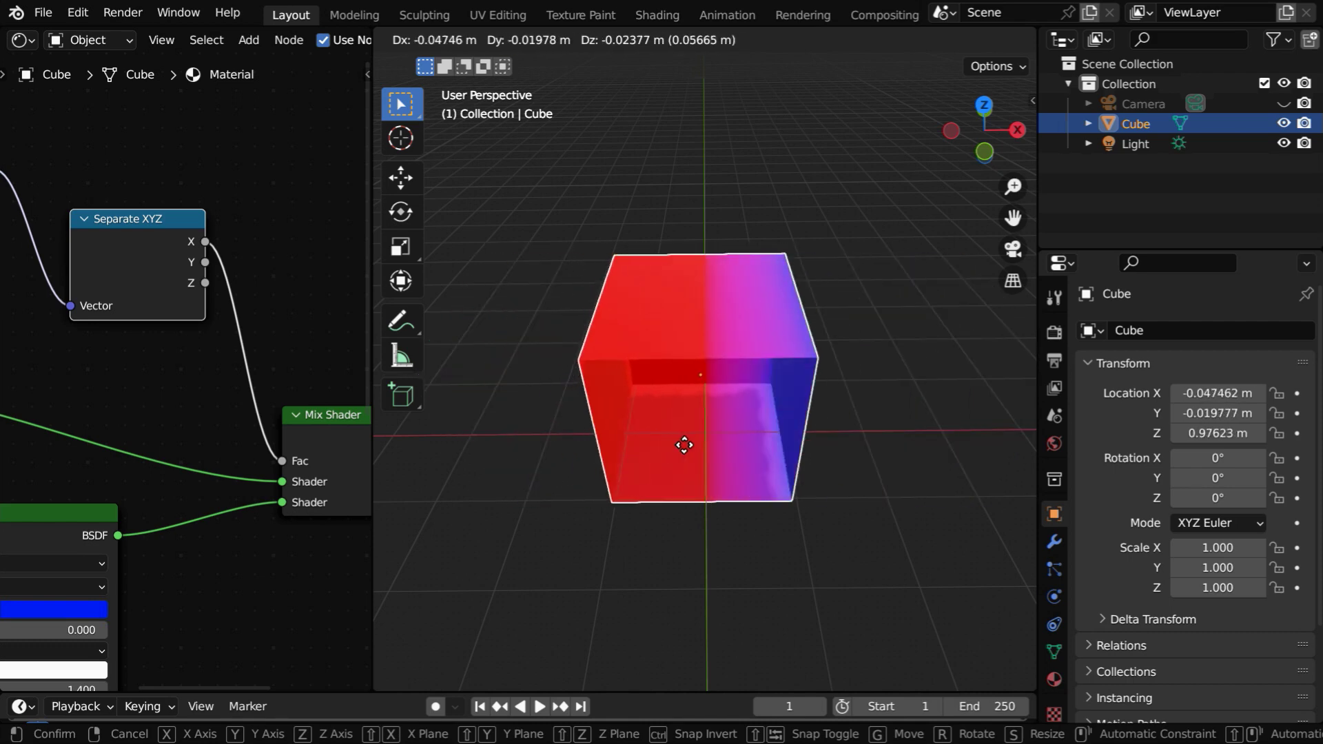
{"action": "right_click", "coordinate": [687, 452]}
{"action": "key", "text": "g"}
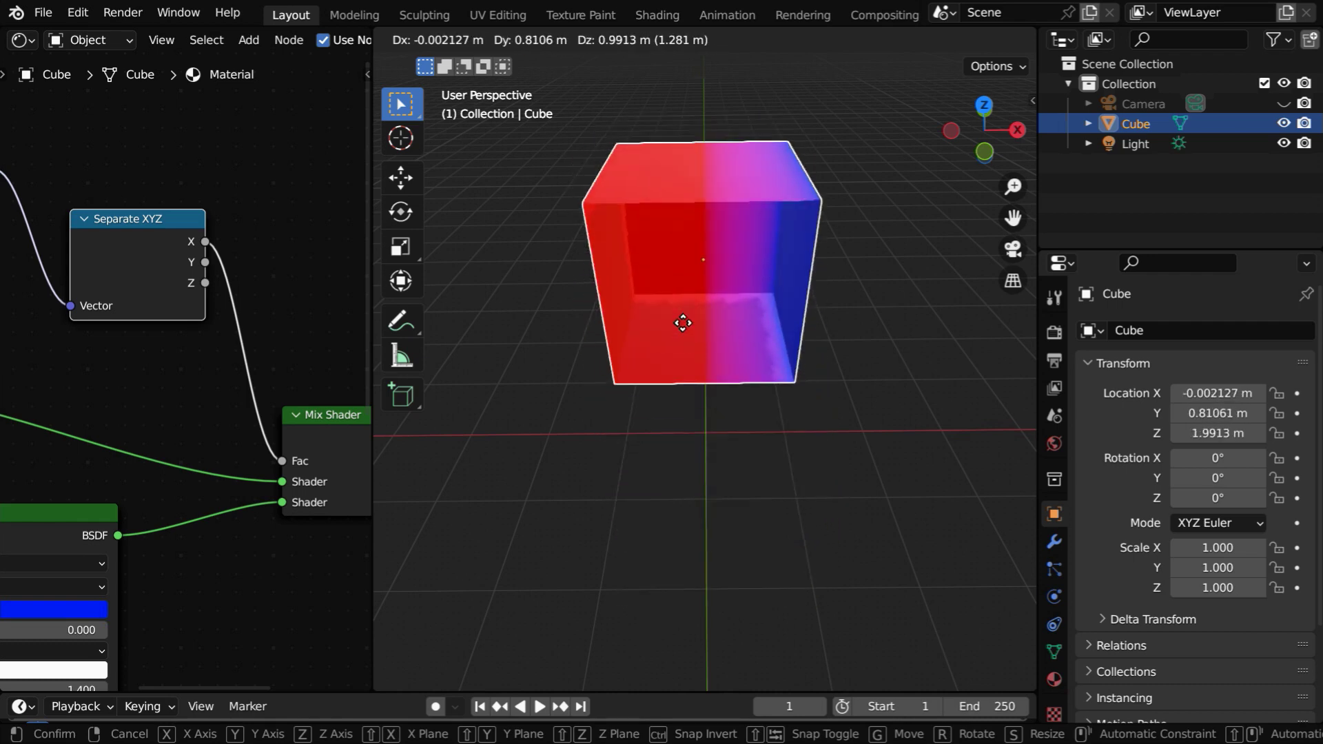
{"action": "right_click", "coordinate": [689, 438]}
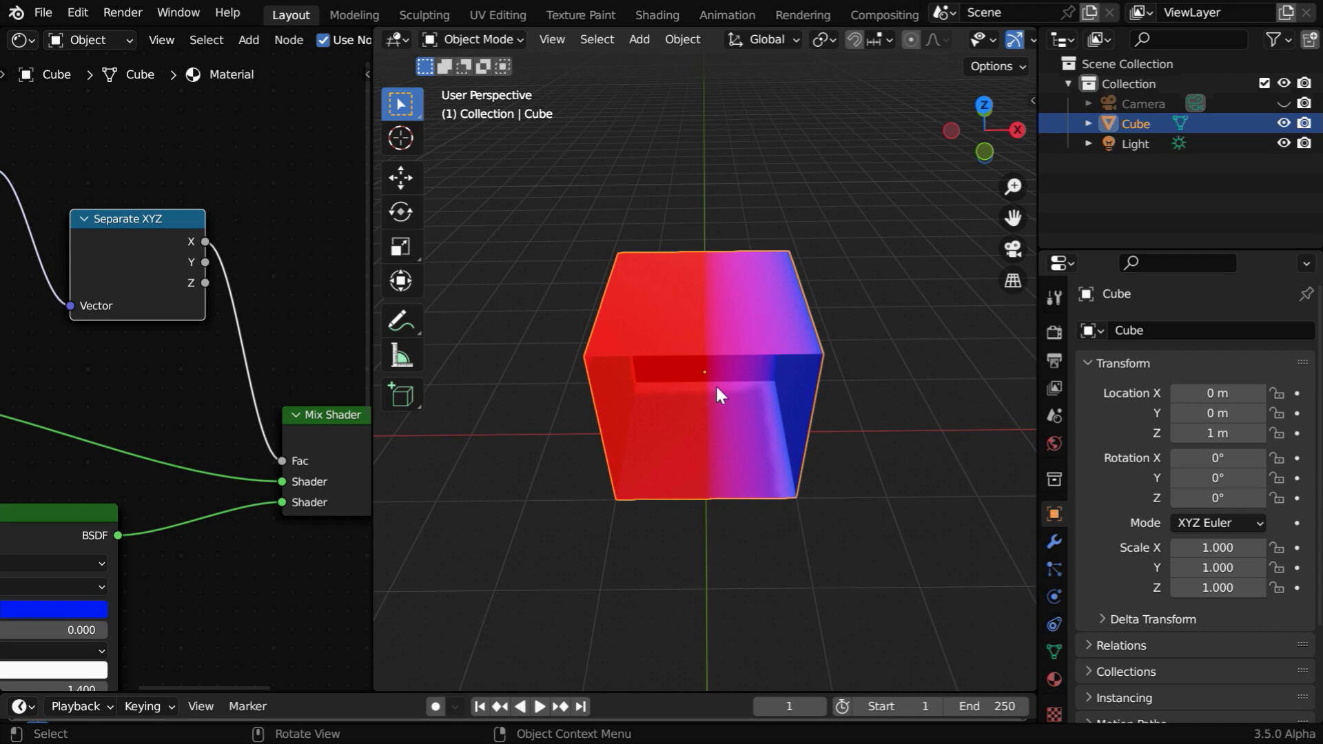
Connect Separate XYZ's Z output to the Mix Shader Fac and test-move the cube
{"action": "left_click_drag", "start_coordinate": [205, 282], "coordinate": [284, 461]}
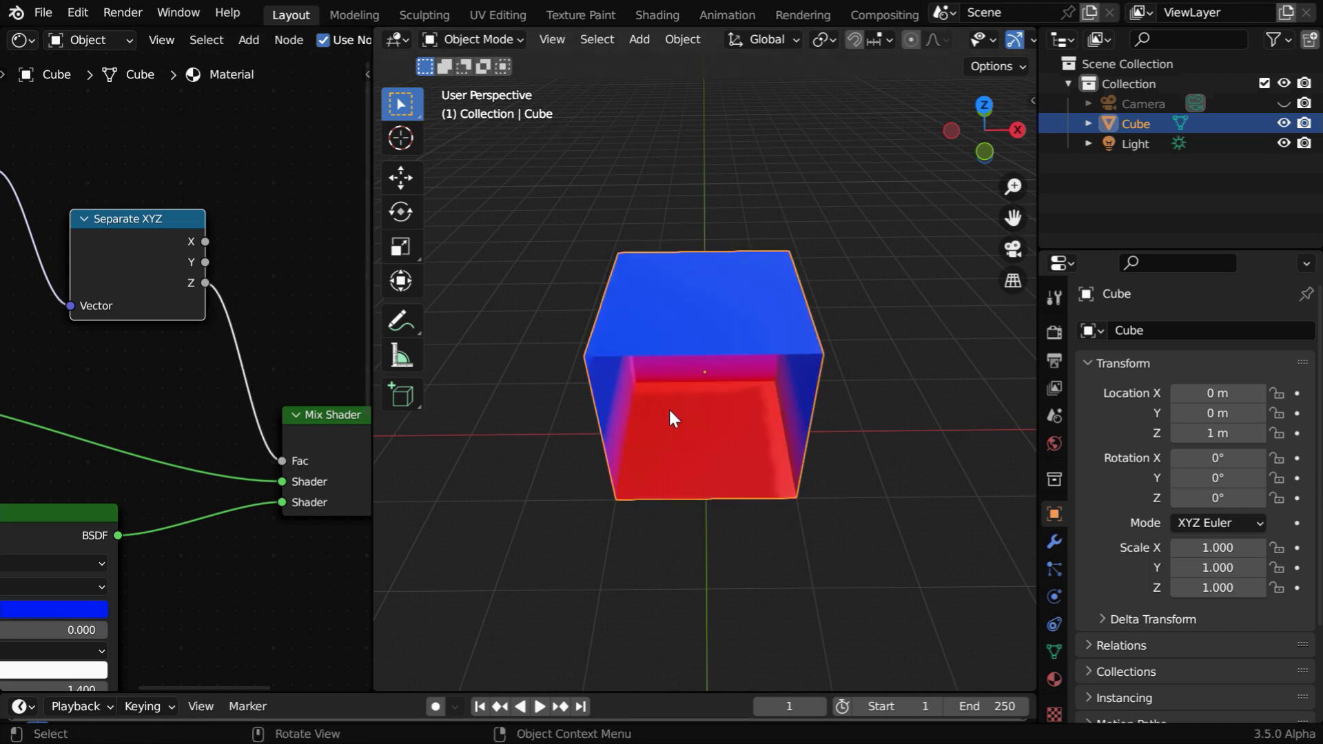
{"action": "key", "text": "g"}
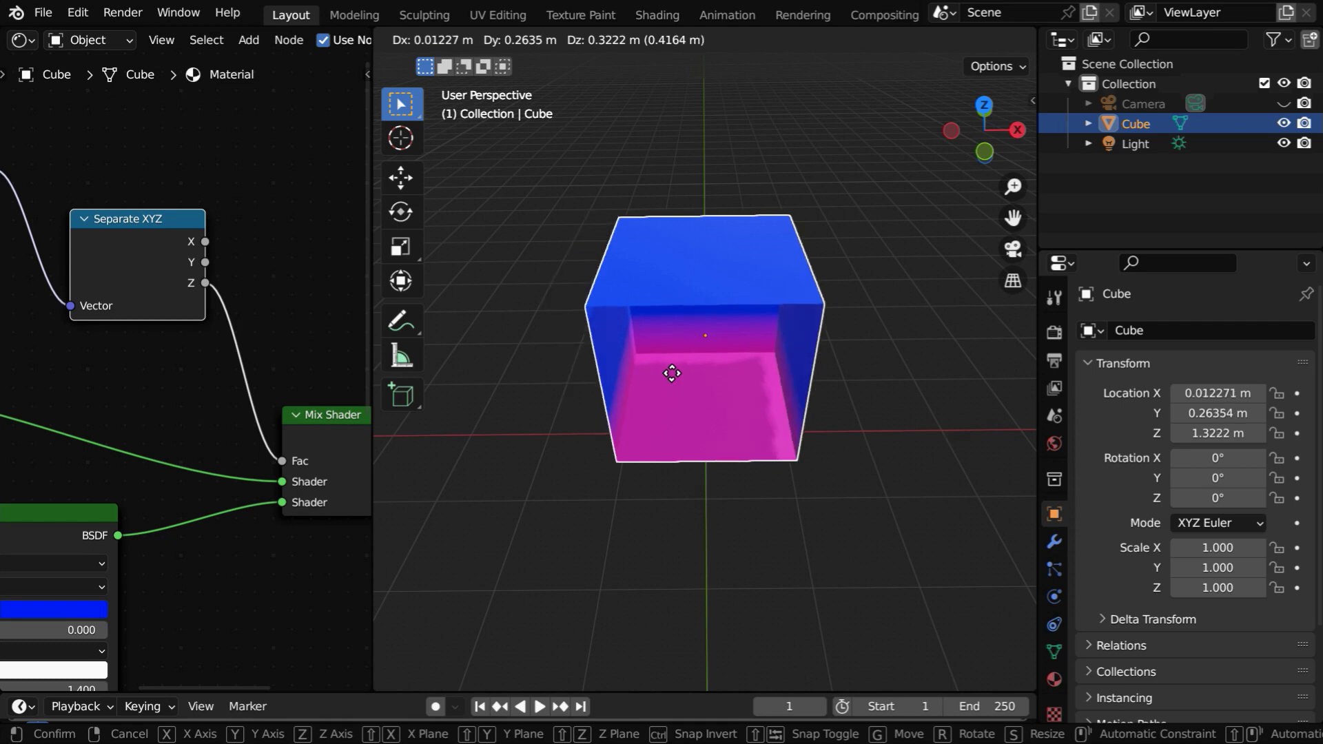
{"action": "key", "text": "Escape"}
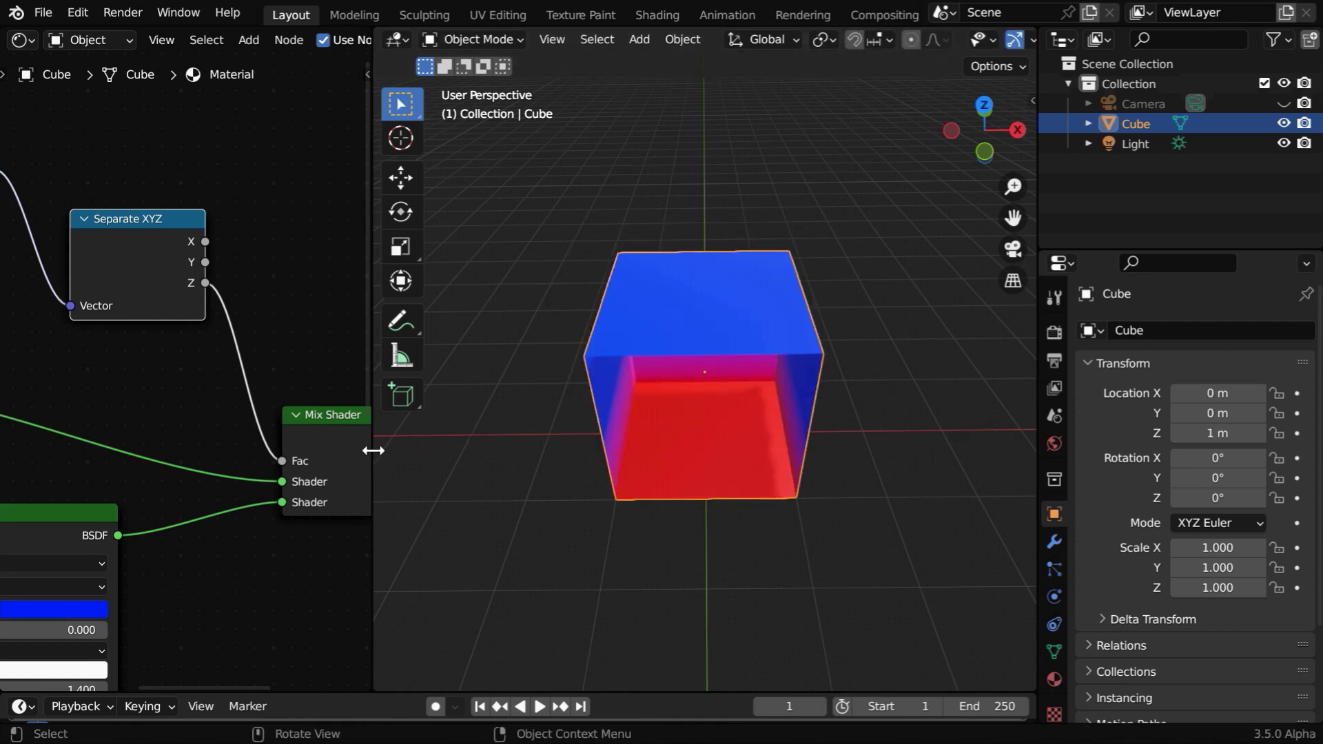
{"action": "left_click_drag", "start_coordinate": [372, 450], "coordinate": [661, 450]}
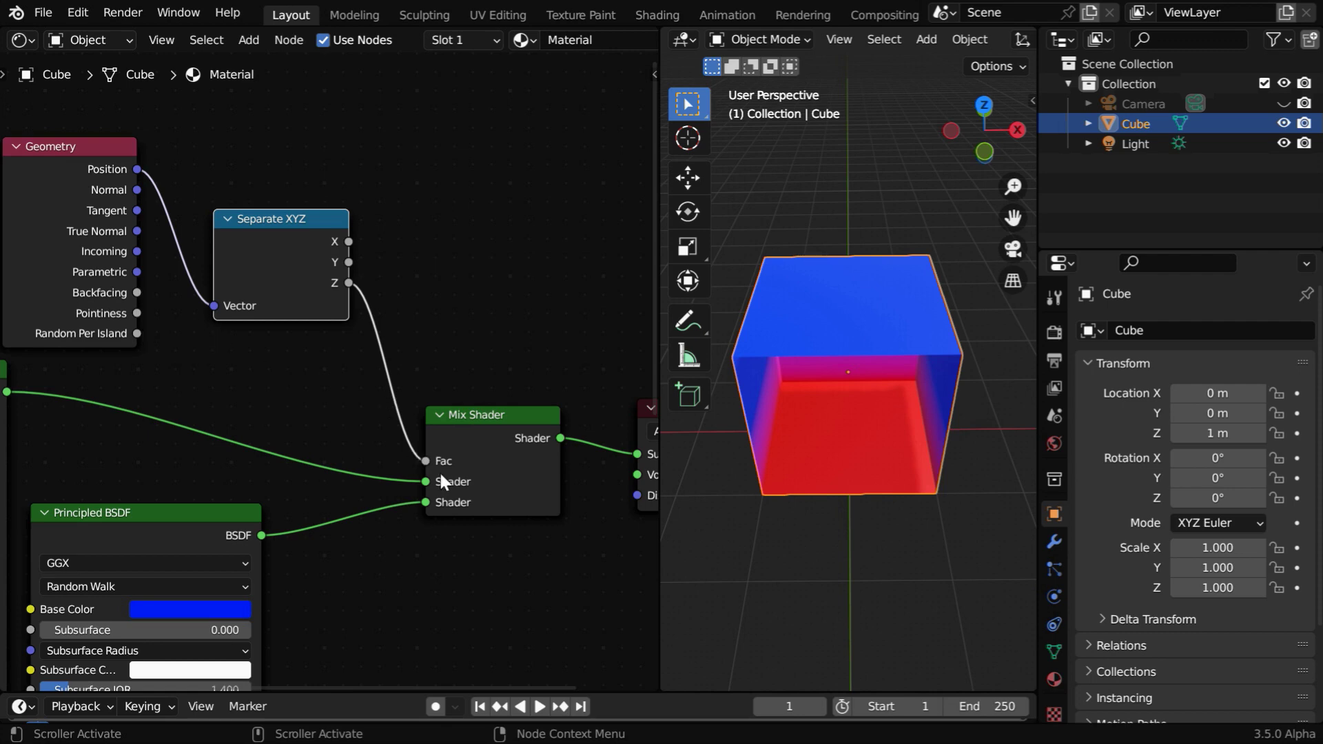
Widen the 3D view and deselect the cube to view its blue-to-red vertical gradient
{"action": "middle_click_drag", "start_coordinate": [534, 552], "coordinate": [142, 399]}
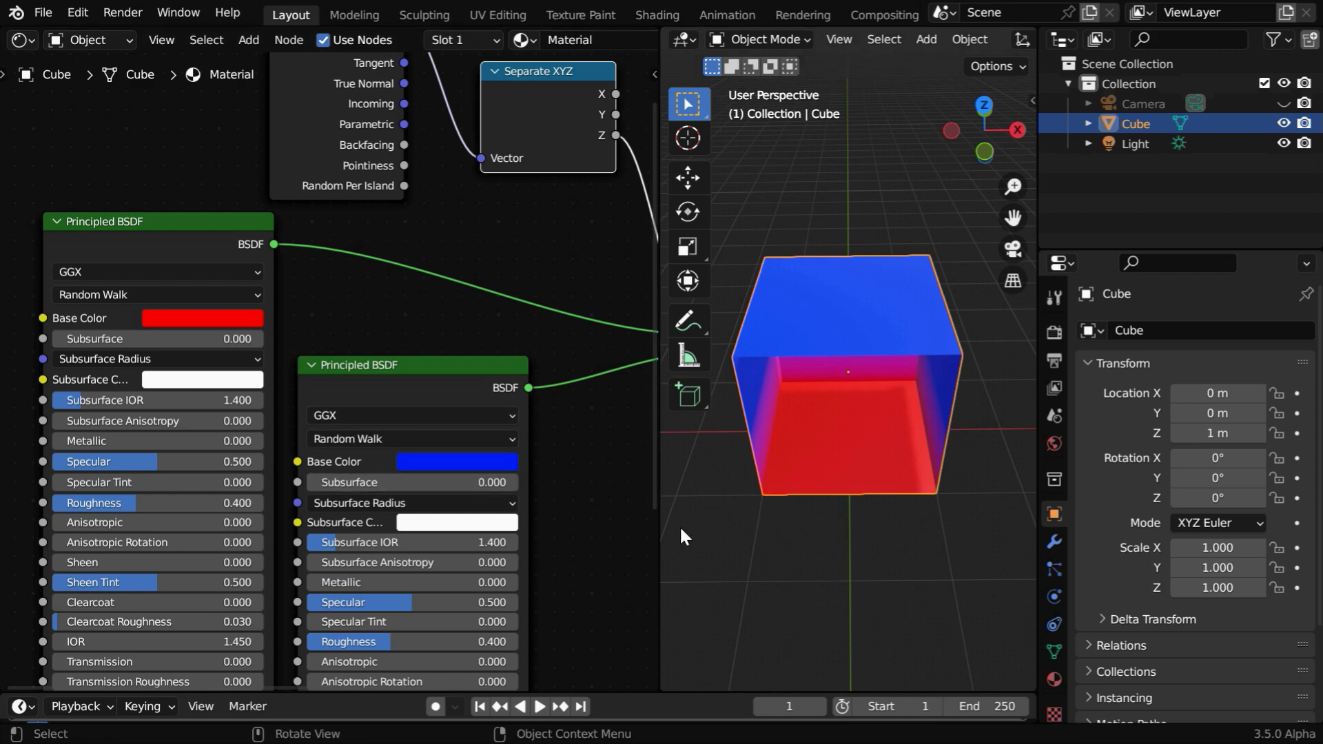
{"action": "left_click_drag", "start_coordinate": [528, 517], "coordinate": [253, 482]}
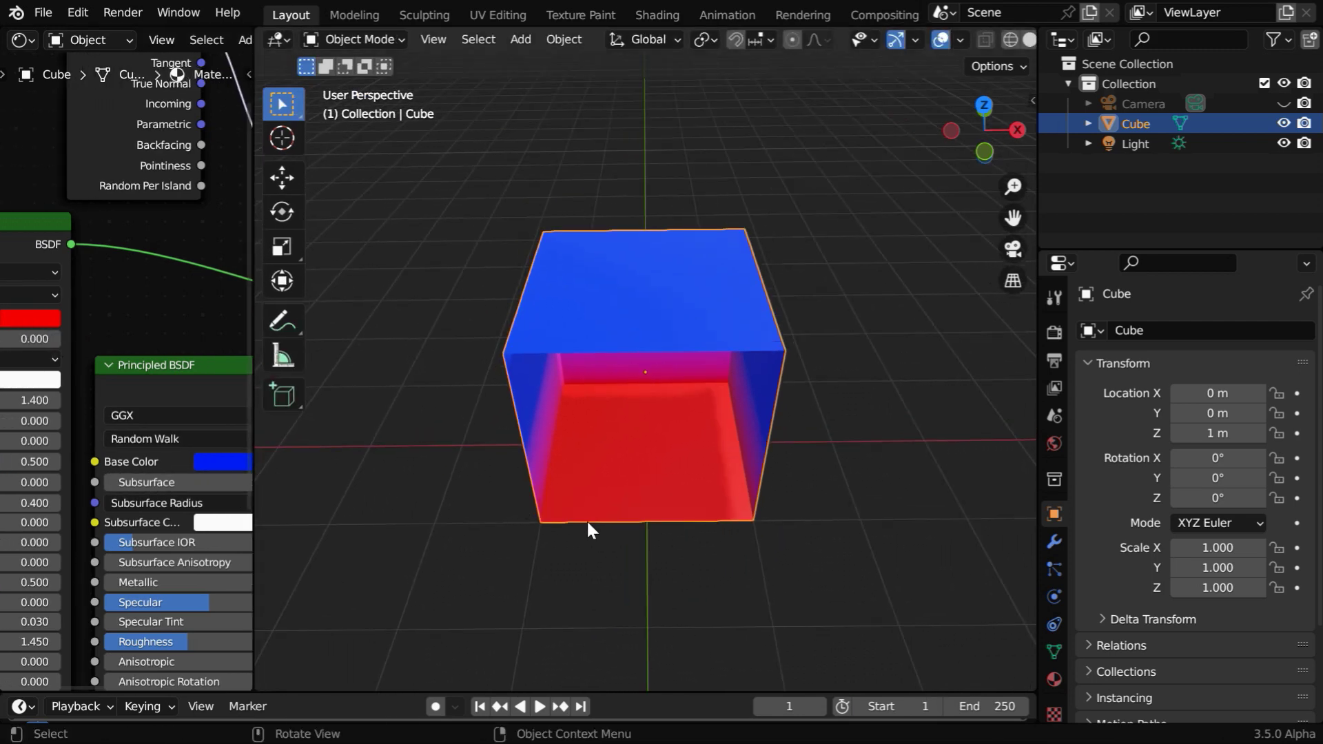
{"action": "left_click", "coordinate": [597, 574]}
{"action": "mouse_move", "coordinate": [597, 564]}
{"action": "middle_mouse_down"}
{"action": "mouse_move", "coordinate": [594, 531]}
{"action": "mouse_move", "coordinate": [693, 539]}
{"action": "mouse_move", "coordinate": [507, 543]}
{"action": "mouse_move", "coordinate": [532, 526]}
{"action": "mouse_move", "coordinate": [587, 565]}
{"action": "middle_mouse_up"}
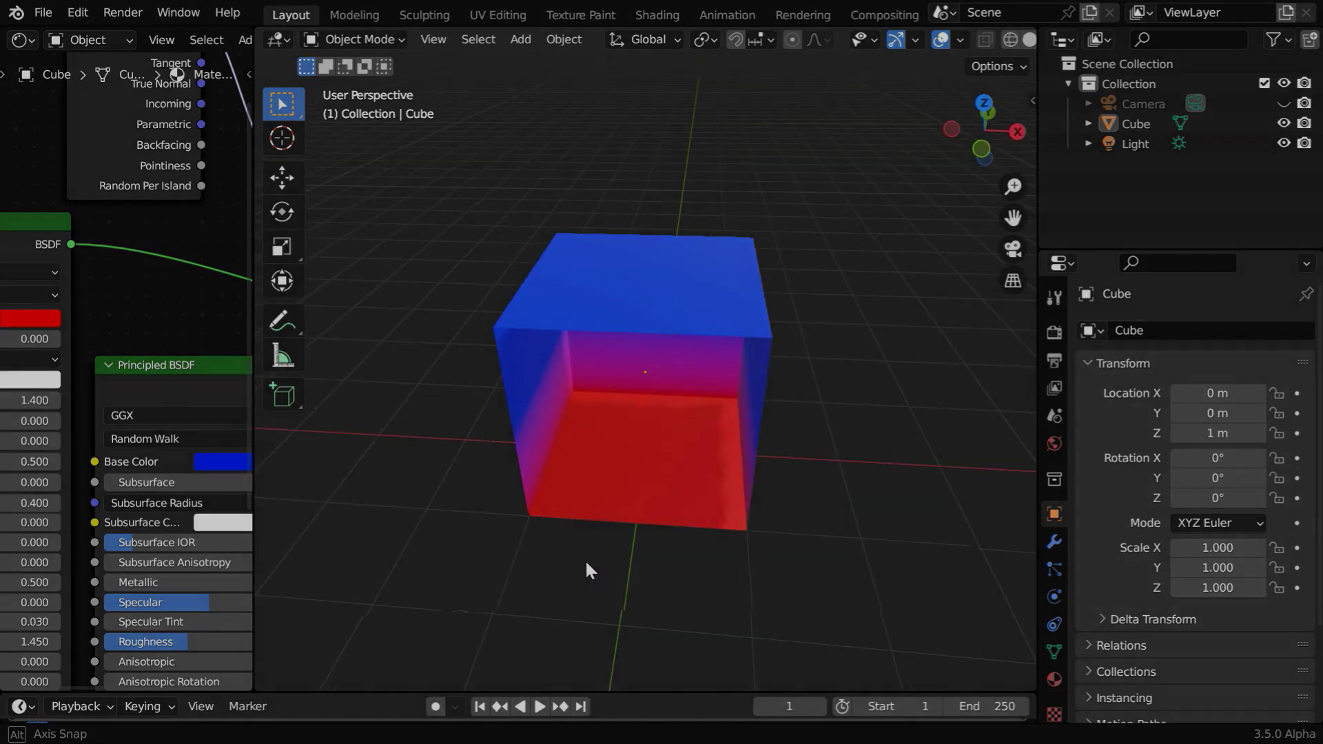